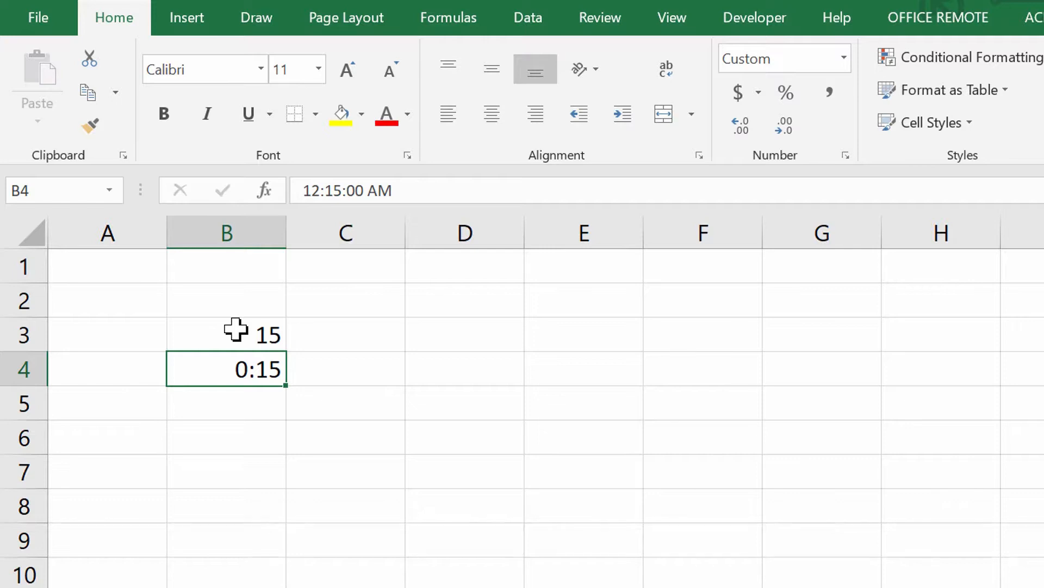
Format cell B4 with the General number format, and divide B3 by B4 in cell B5
{"action": "left_click", "coordinate": [843, 63]}
{"action": "left_click", "coordinate": [800, 98]}
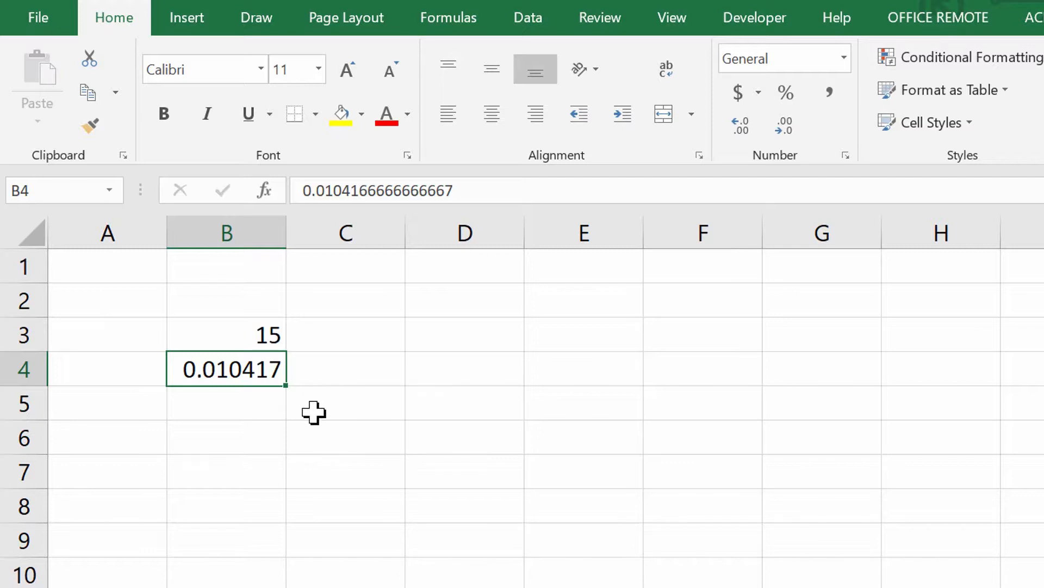
{"action": "left_click", "coordinate": [243, 403]}
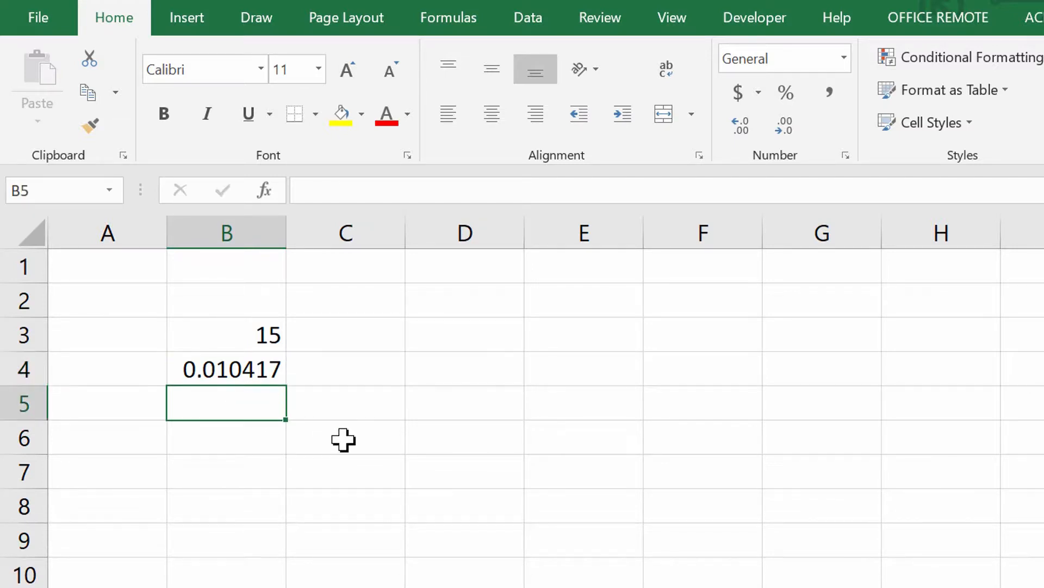
{"action": "type", "text": "="}
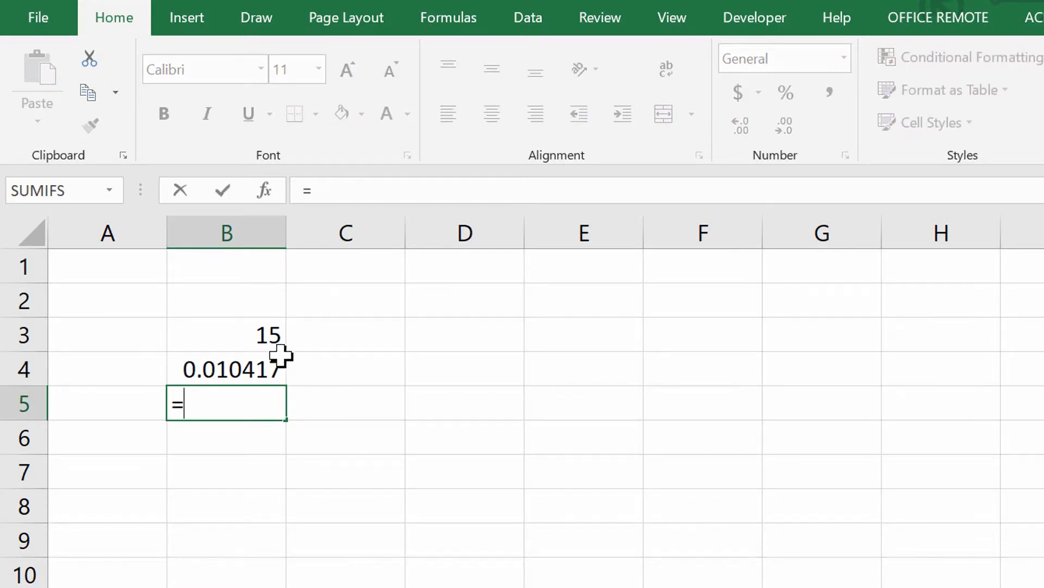
{"action": "left_click", "coordinate": [265, 340]}
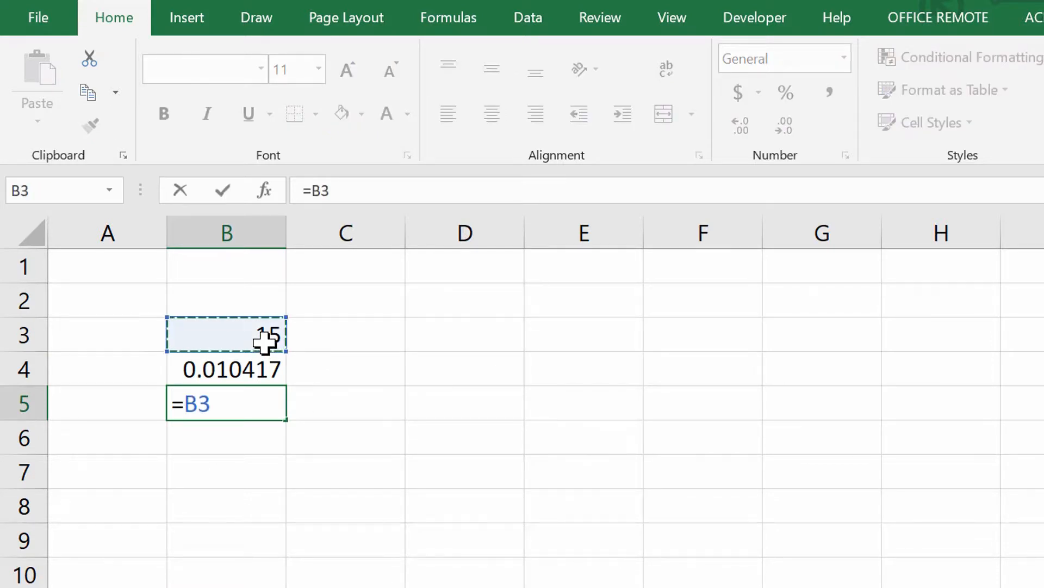
{"action": "type", "text": "/"}
{"action": "left_click", "coordinate": [250, 372]}
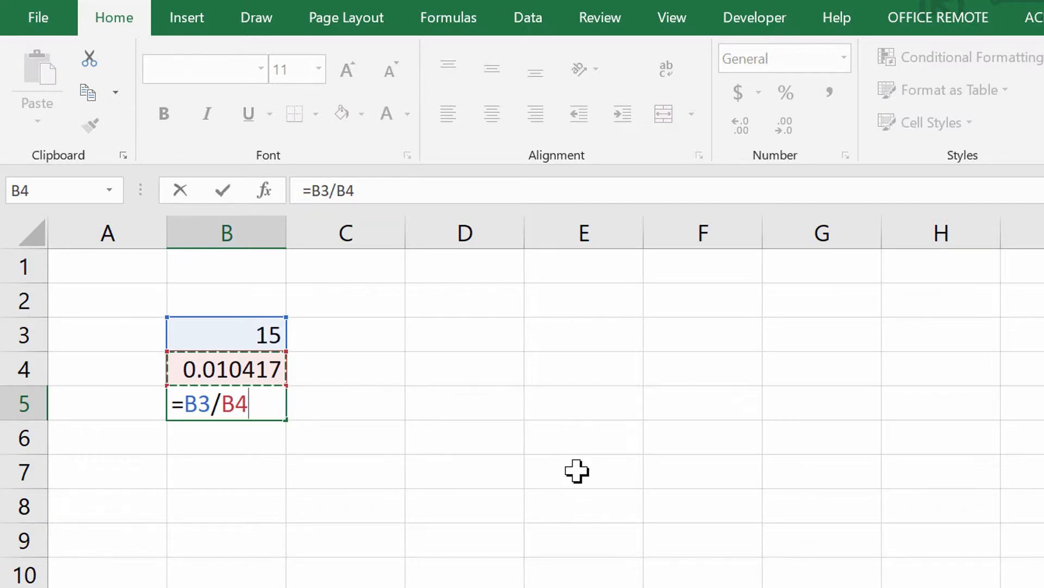
{"action": "key", "text": "Return"}
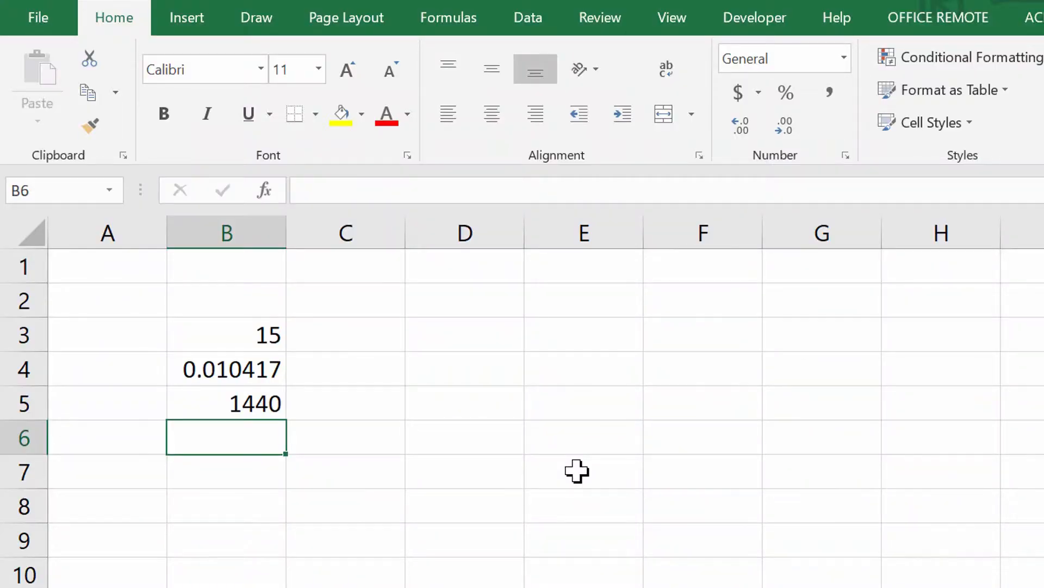
Enter 15 in B6 and 1440 in B7, and calculate B6 divided by B7 in cell B8
{"action": "type", "text": "15"}
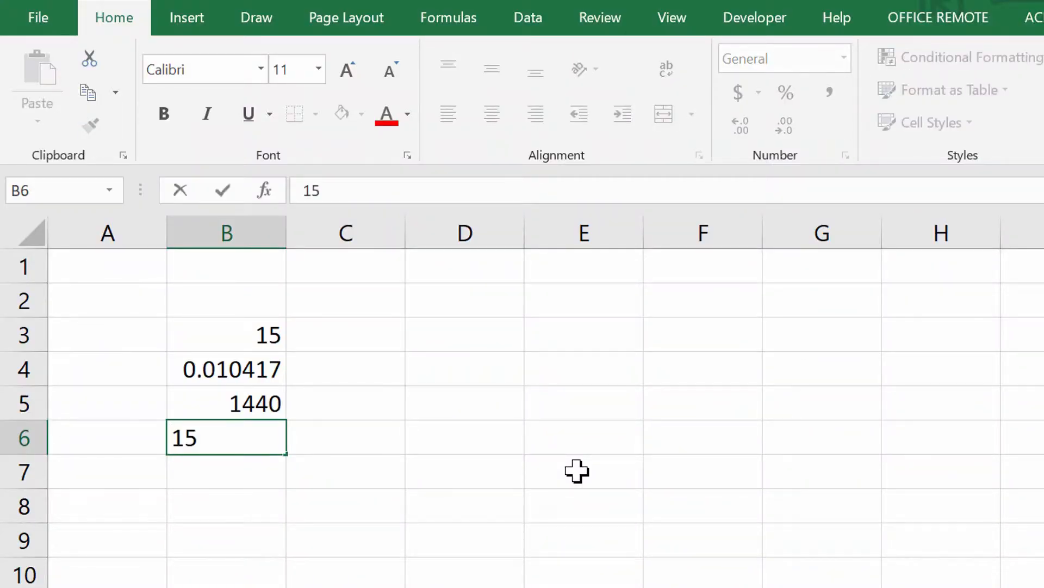
{"action": "key", "text": "Return"}
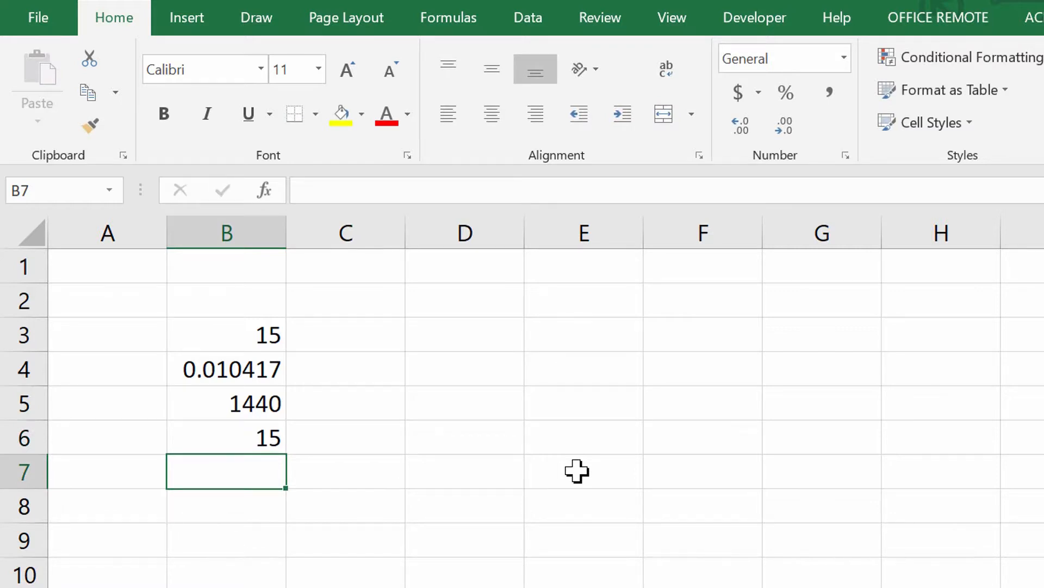
{"action": "type", "text": "1440"}
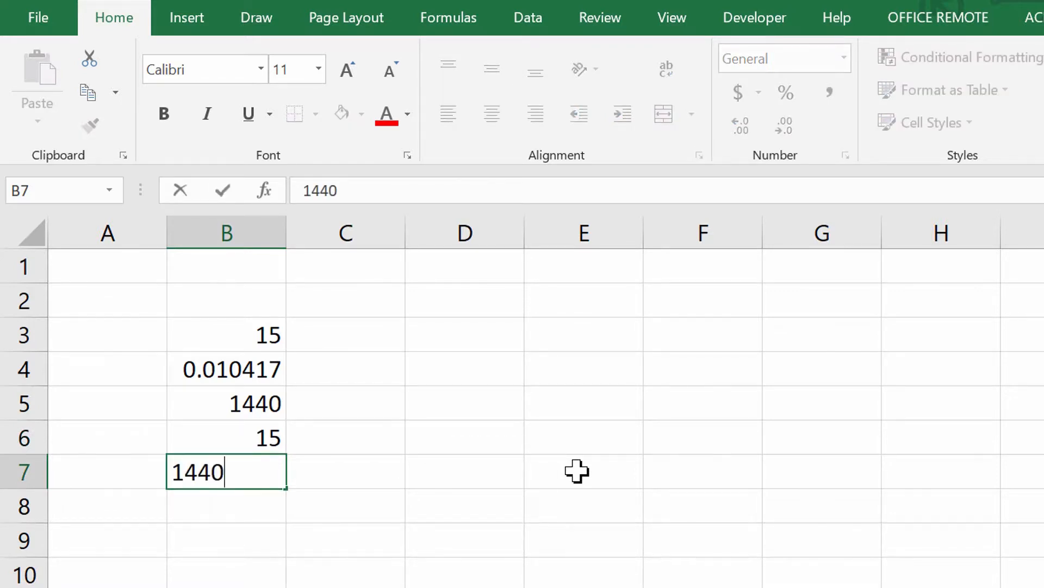
{"action": "key", "text": "Return"}
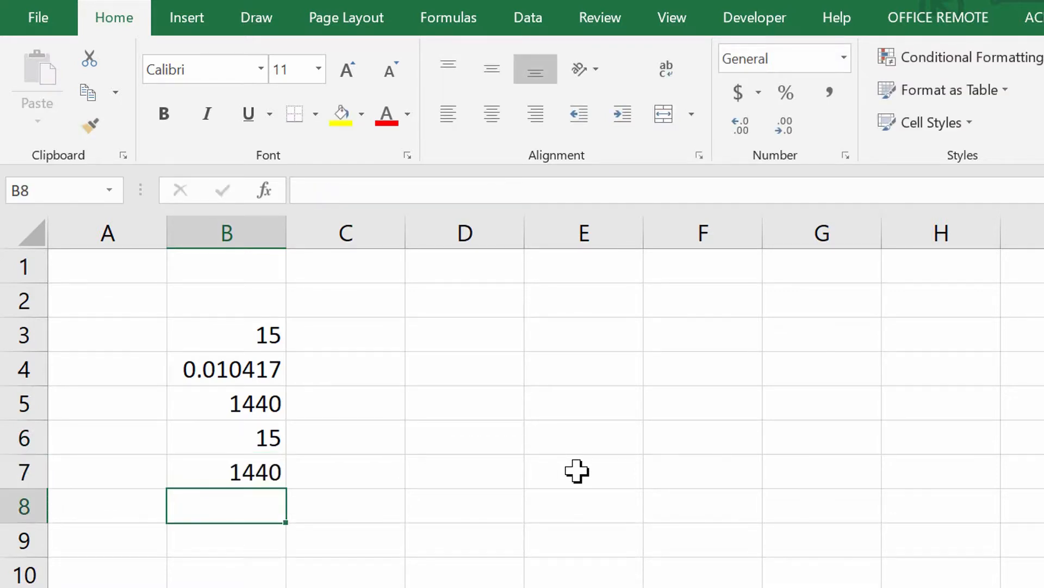
{"action": "type", "text": "="}
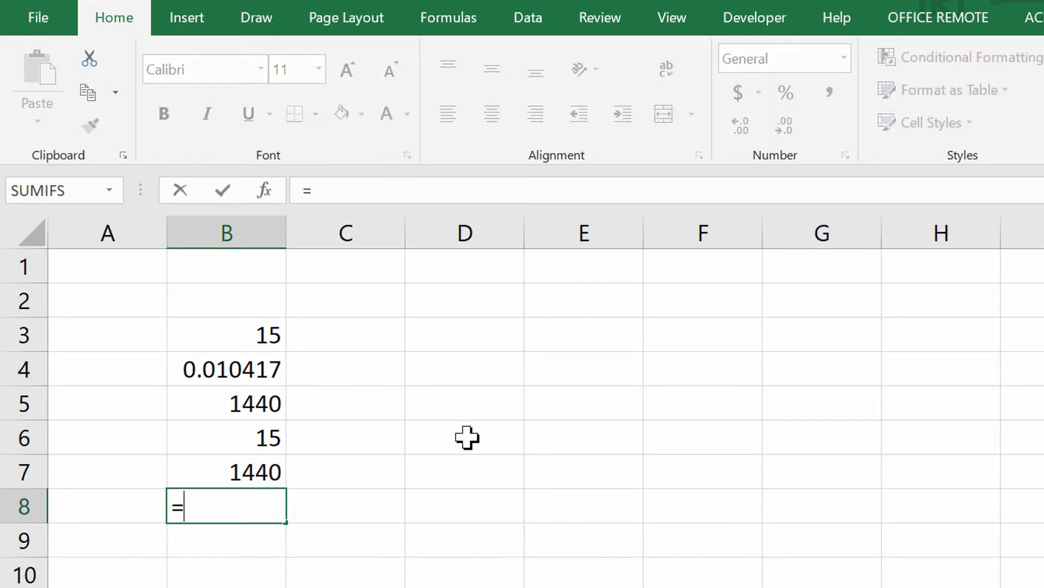
{"action": "left_click", "coordinate": [266, 434]}
{"action": "type", "text": "/"}
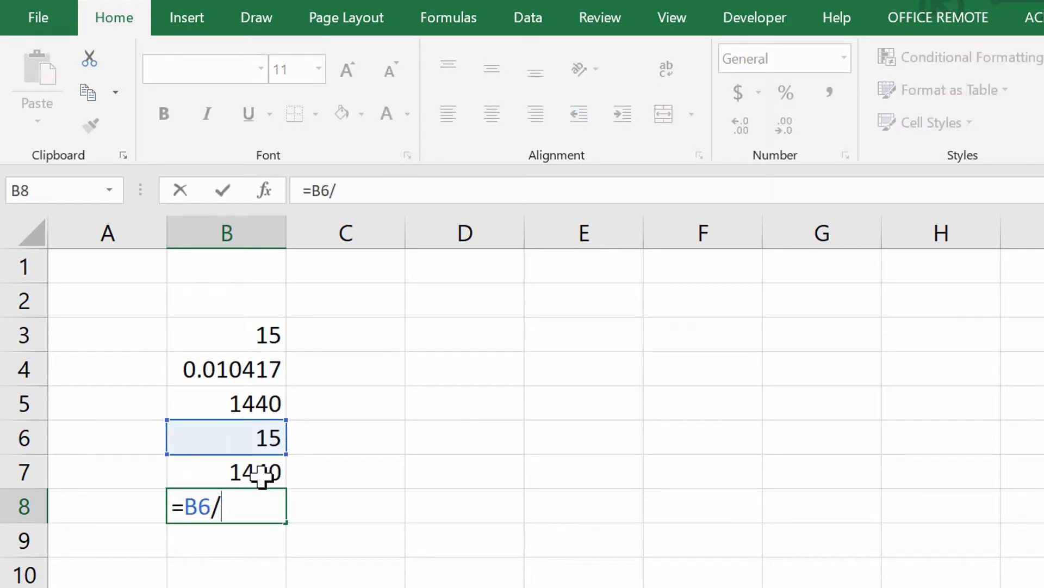
{"action": "left_click", "coordinate": [269, 471]}
{"action": "key", "text": "Return"}
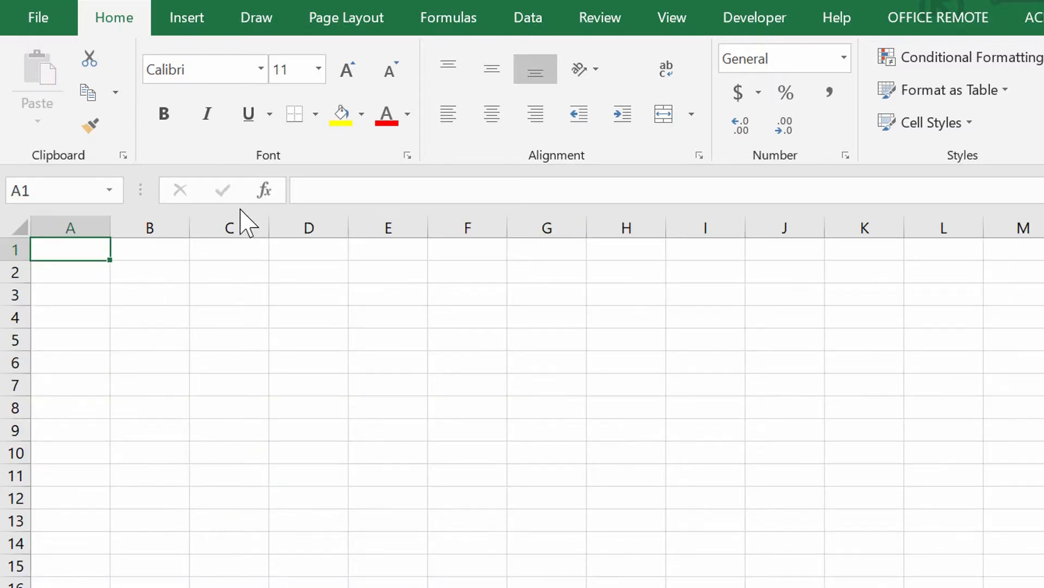
Hide the gridlines on the blank worksheet
{"action": "left_click", "coordinate": [650, 25]}
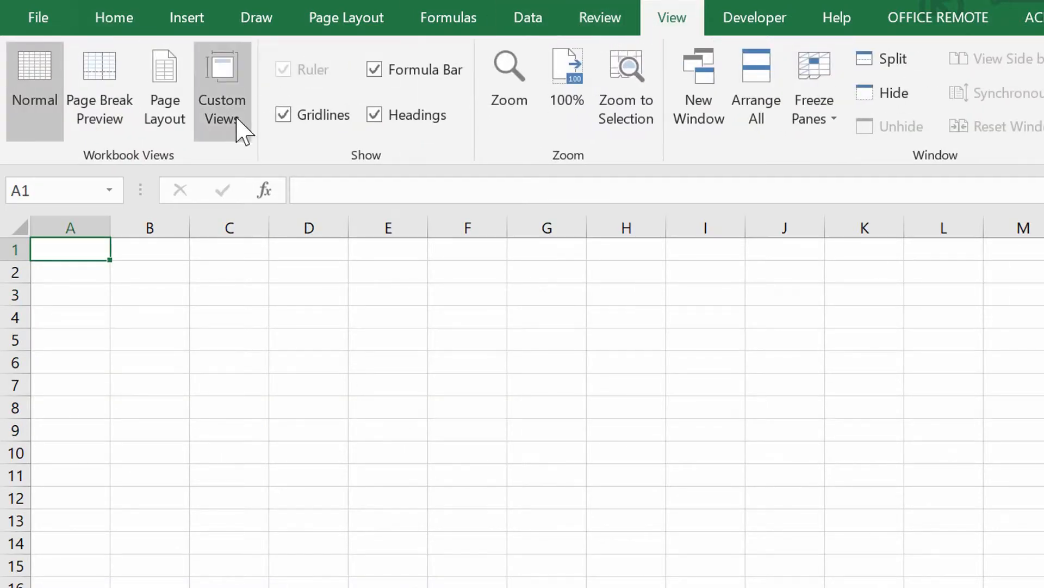
{"action": "left_click", "coordinate": [293, 117]}
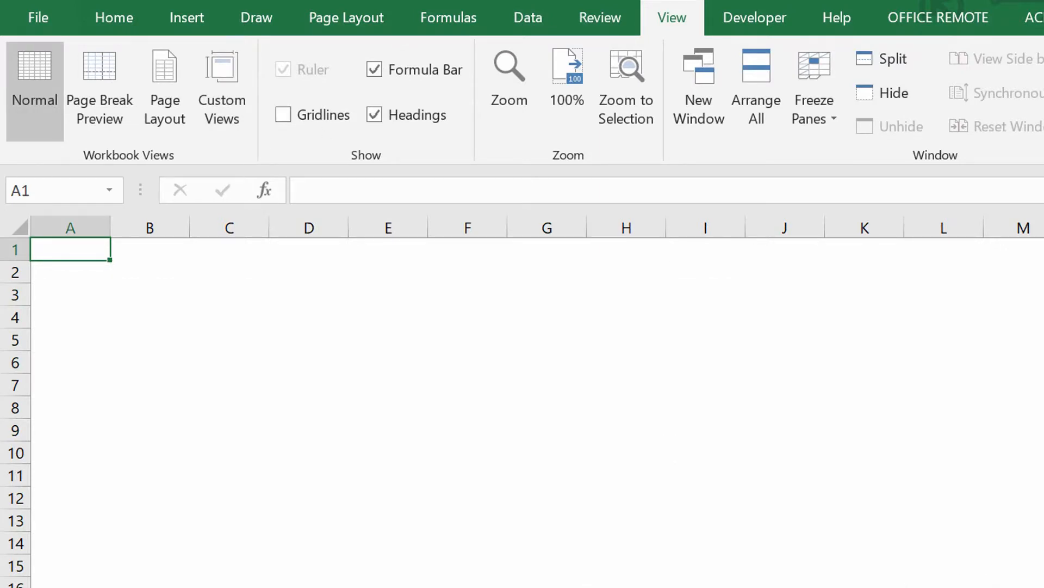
{"action": "scroll", "coordinate": [523, 402], "scroll_direction": "up", "scroll_amount": 5}
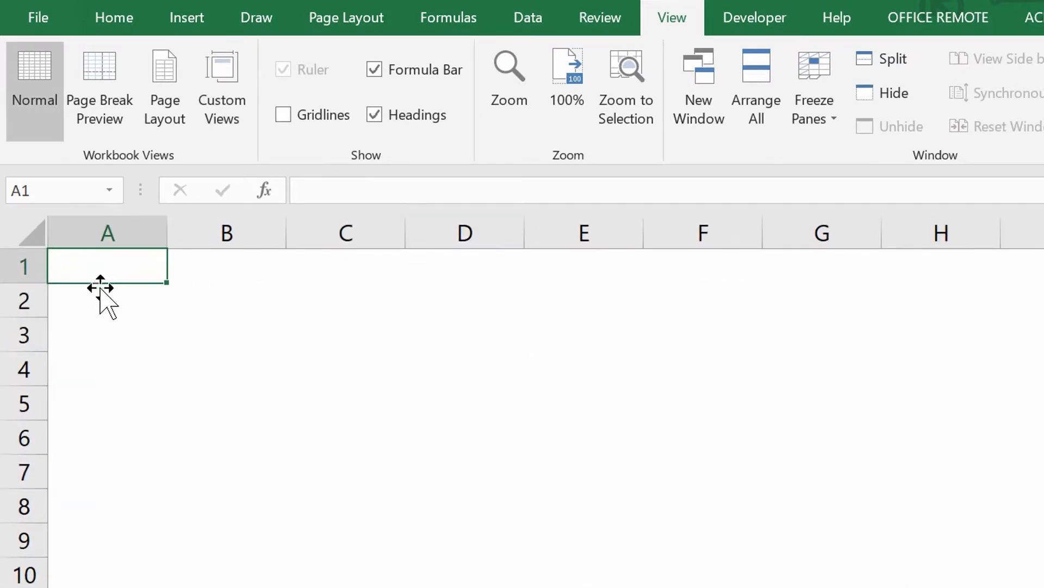
Make the cells in row 3, from column A past column H, bold and horizontally centred
{"action": "left_click_drag", "start_coordinate": [82, 331], "coordinate": [1028, 344]}
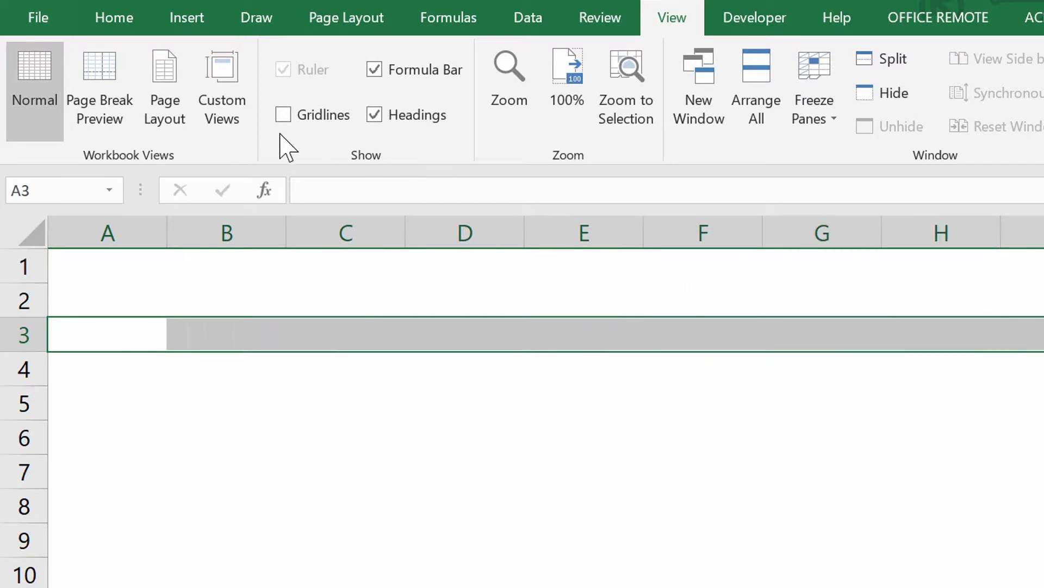
{"action": "left_click", "coordinate": [108, 22]}
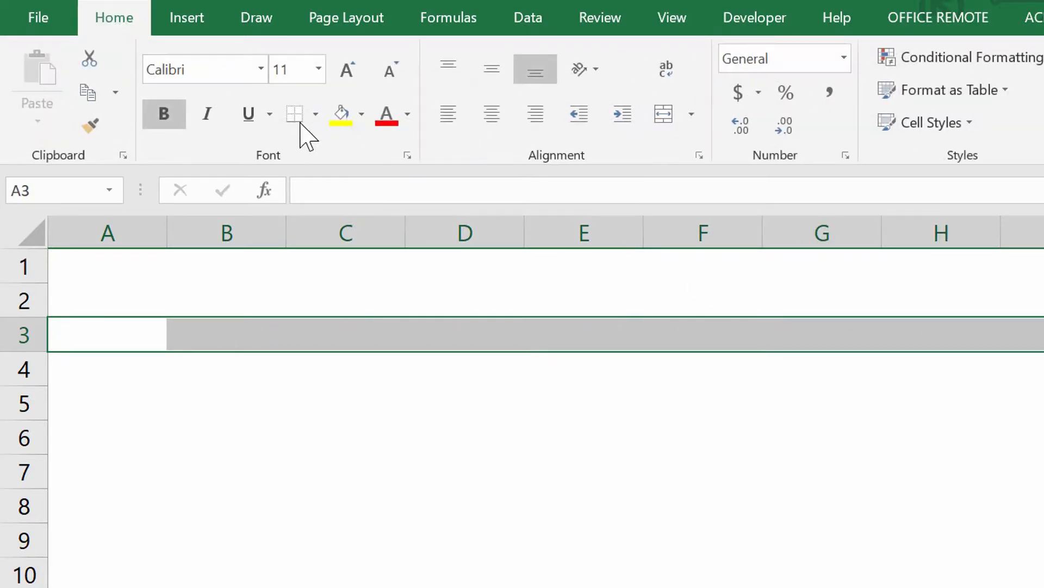
{"action": "left_click", "coordinate": [491, 114]}
Enter the headers START TIME, END TIME, DURATION, BREAK and EVENT in cells A3 to E3
{"action": "left_click", "coordinate": [125, 341]}
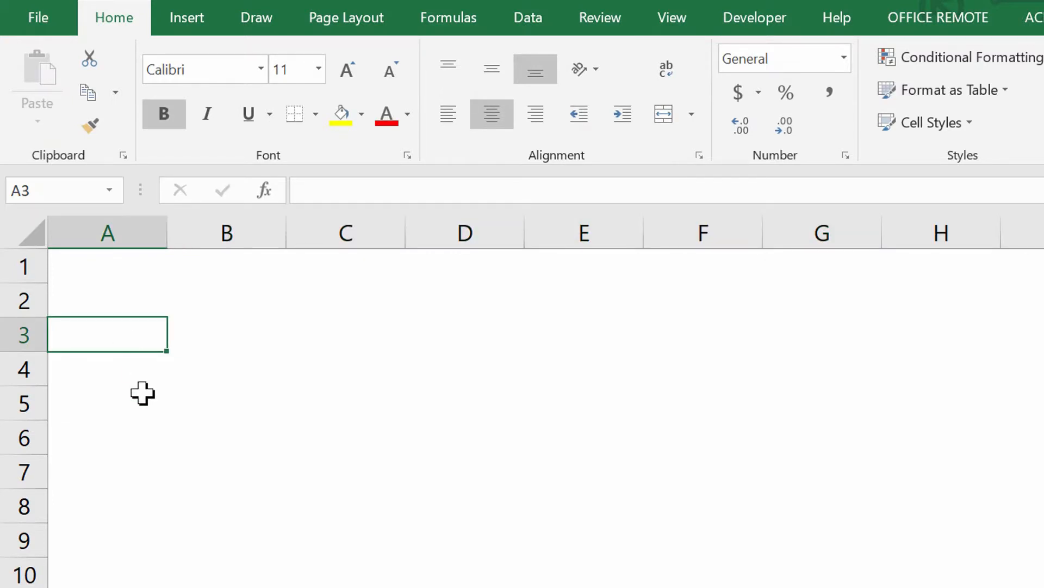
{"action": "type", "text": "START TIME"}
{"action": "key", "text": "Tab"}
{"action": "type", "text": "END TIME"}
{"action": "key", "text": "Tab"}
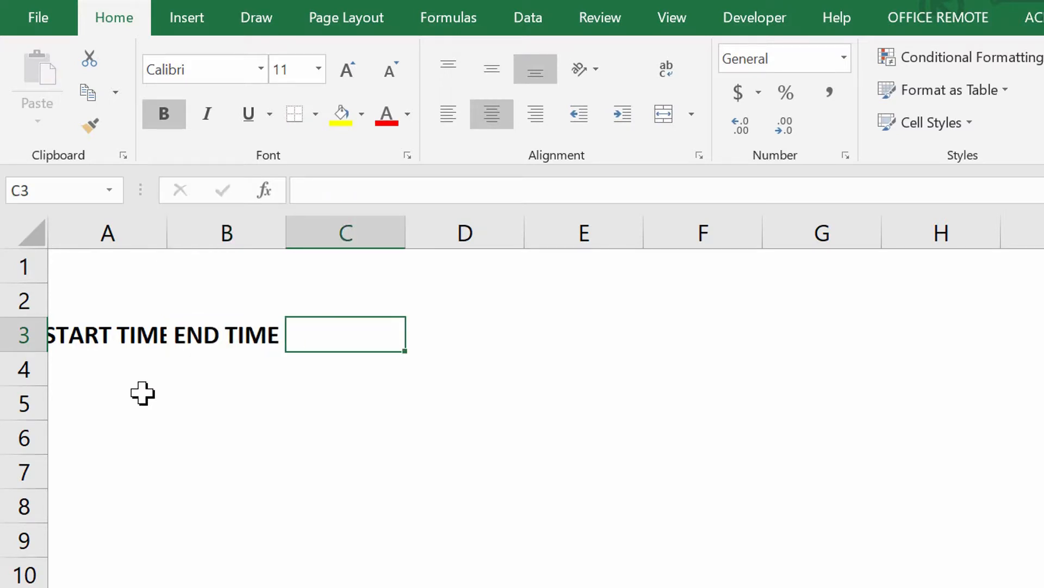
{"action": "type", "text": "DURATION"}
{"action": "key", "text": "Tab"}
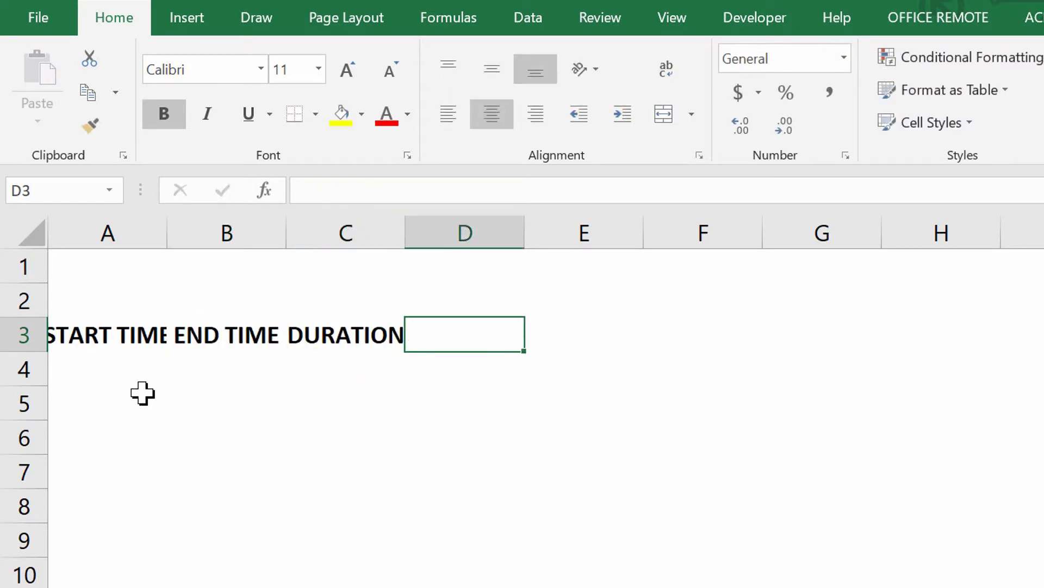
{"action": "type", "text": "BREAK"}
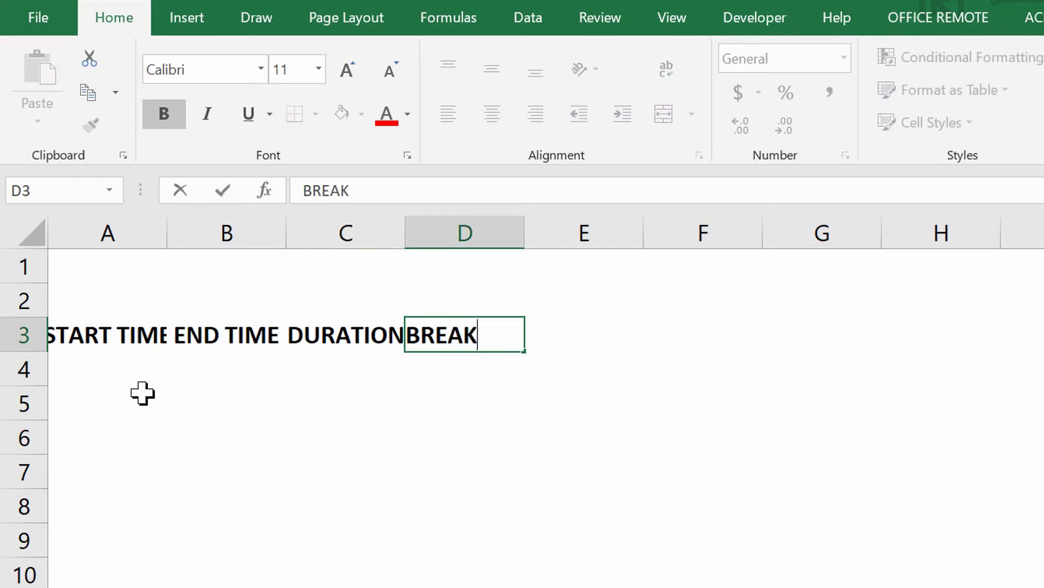
{"action": "key", "text": "Tab"}
{"action": "type", "text": "EVENT"}
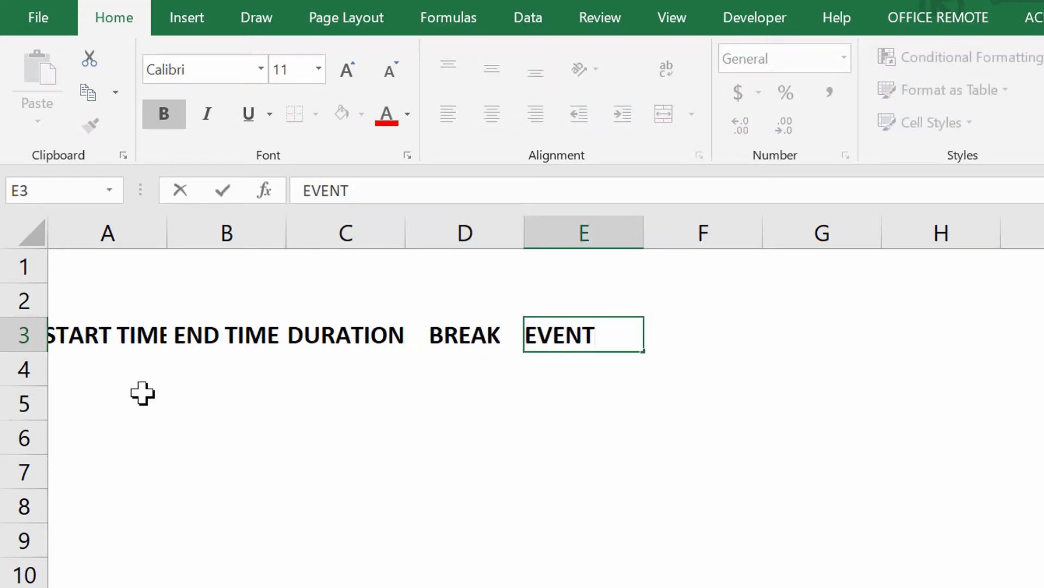
{"action": "key", "text": "ctrl+Return"}
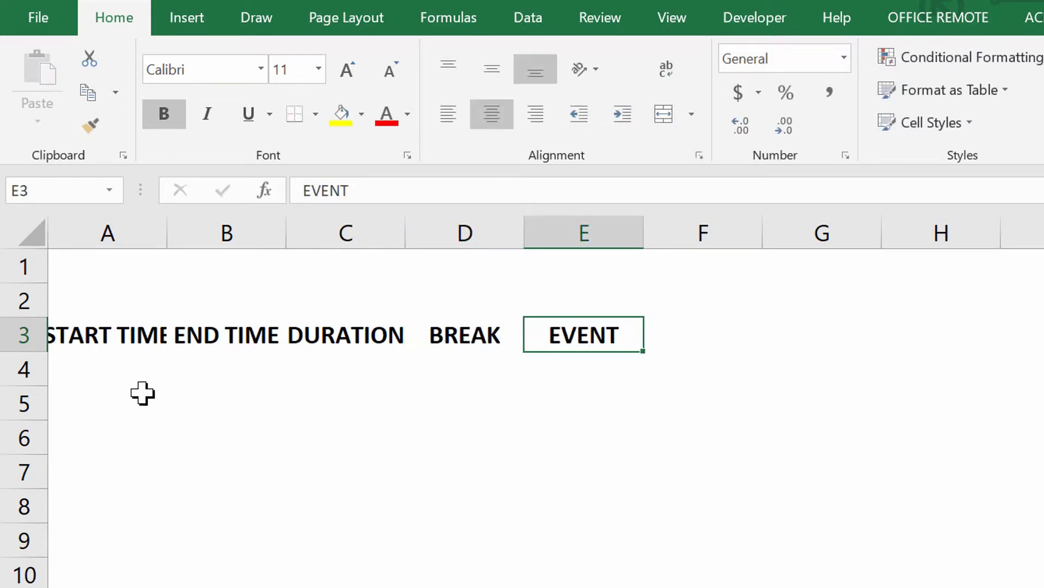
Widen columns A to E equally so that all the headers in row 3 fit
{"action": "left_click_drag", "start_coordinate": [126, 334], "coordinate": [549, 332]}
{"action": "left_click_drag", "start_coordinate": [131, 228], "coordinate": [616, 217]}
{"action": "left_click_drag", "start_coordinate": [675, 229], "coordinate": [735, 229]}
Fill the header cells A3 to E3 with light blue and add a bottom border
{"action": "left_click_drag", "start_coordinate": [135, 343], "coordinate": [897, 322]}
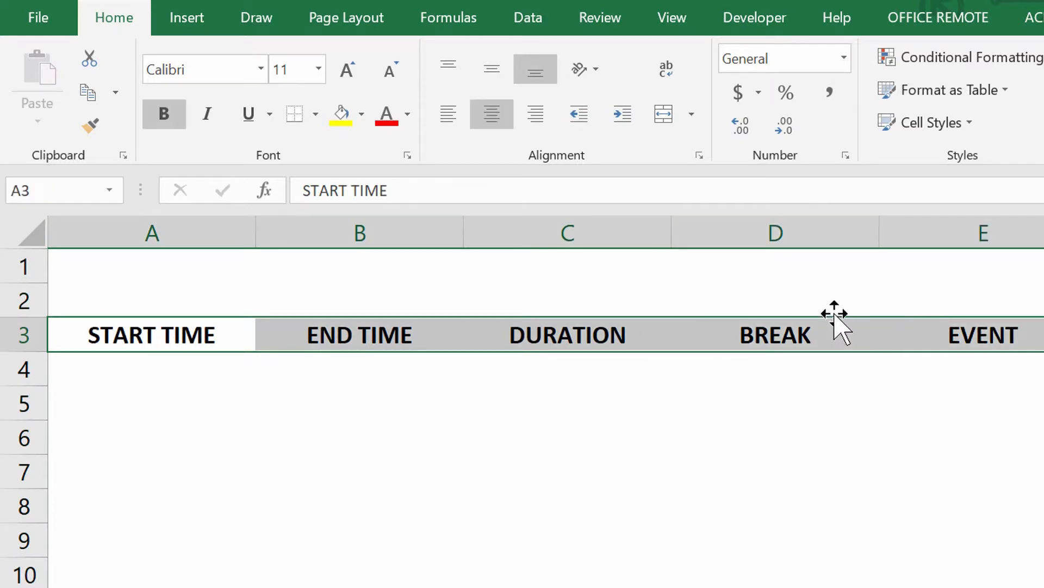
{"action": "left_click", "coordinate": [361, 115]}
{"action": "left_click", "coordinate": [389, 201]}
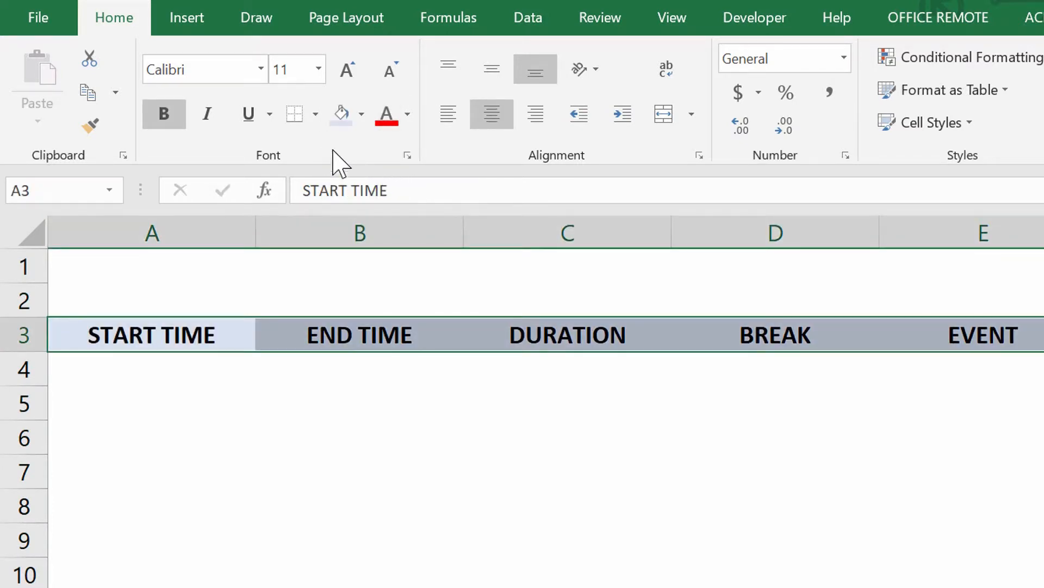
{"action": "left_click", "coordinate": [282, 121]}
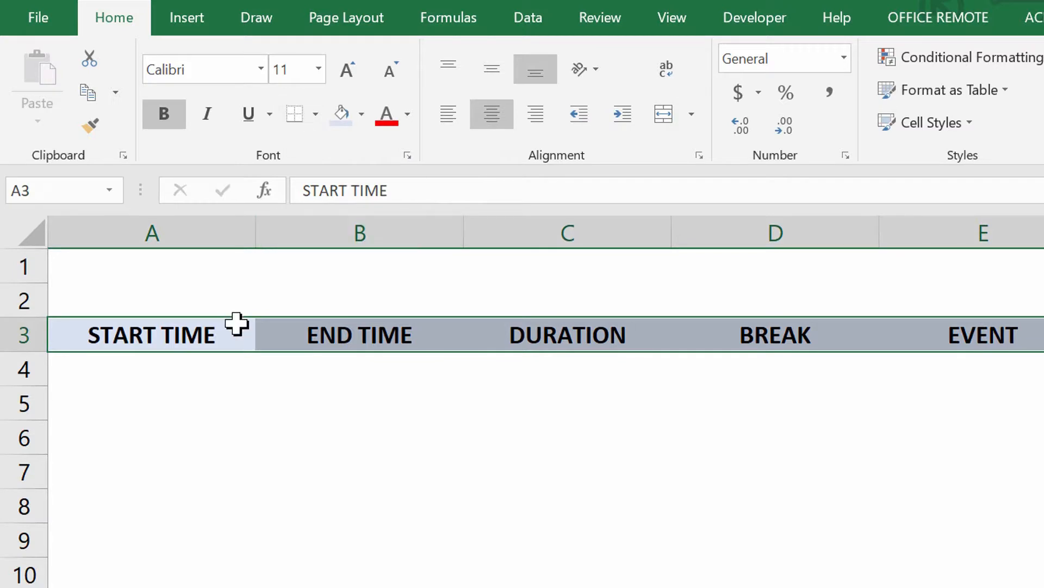
{"action": "left_click", "coordinate": [172, 335]}
Fill in row 4 with start time 9:30, duration 35 and break 10, leaving the end time blank
{"action": "left_click", "coordinate": [154, 363]}
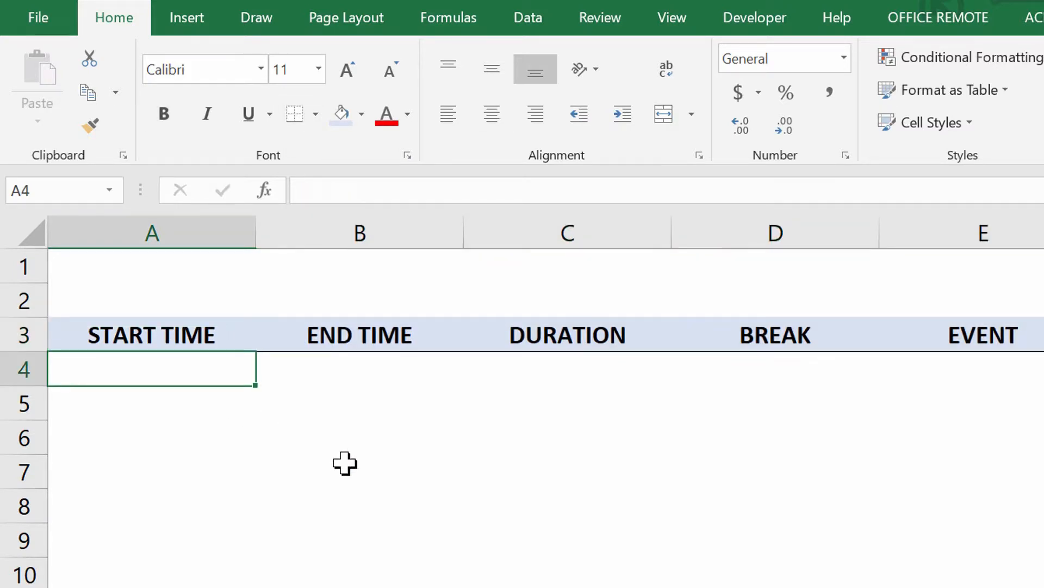
{"action": "type", "text": "9:30"}
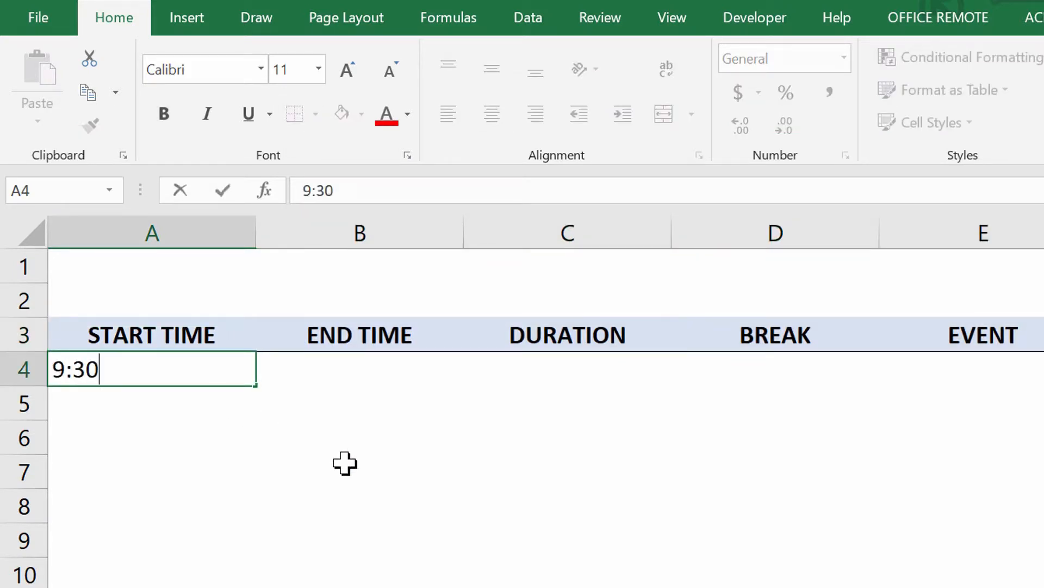
{"action": "key", "text": "Tab"}
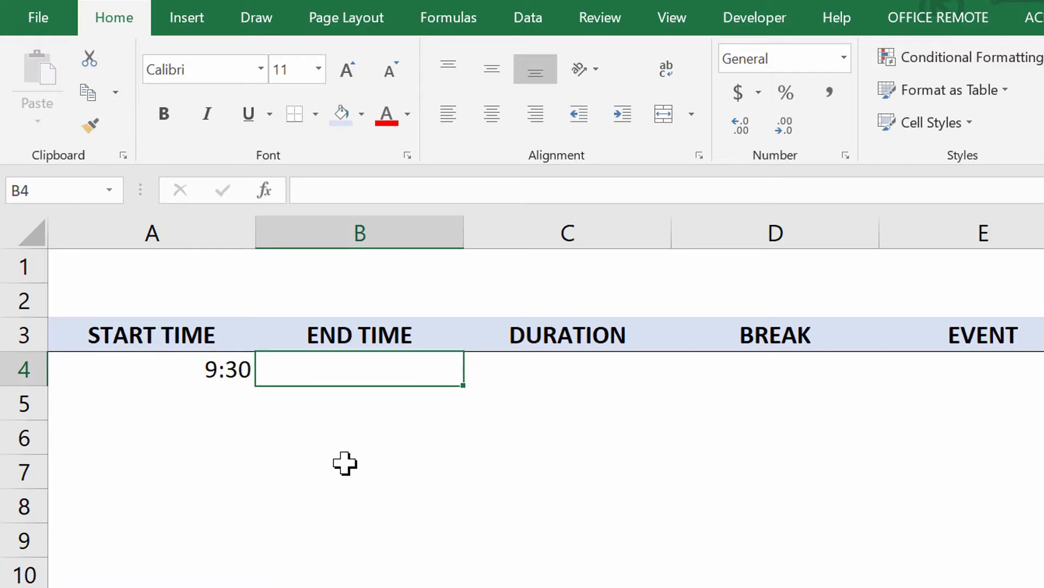
{"action": "key", "text": "Tab"}
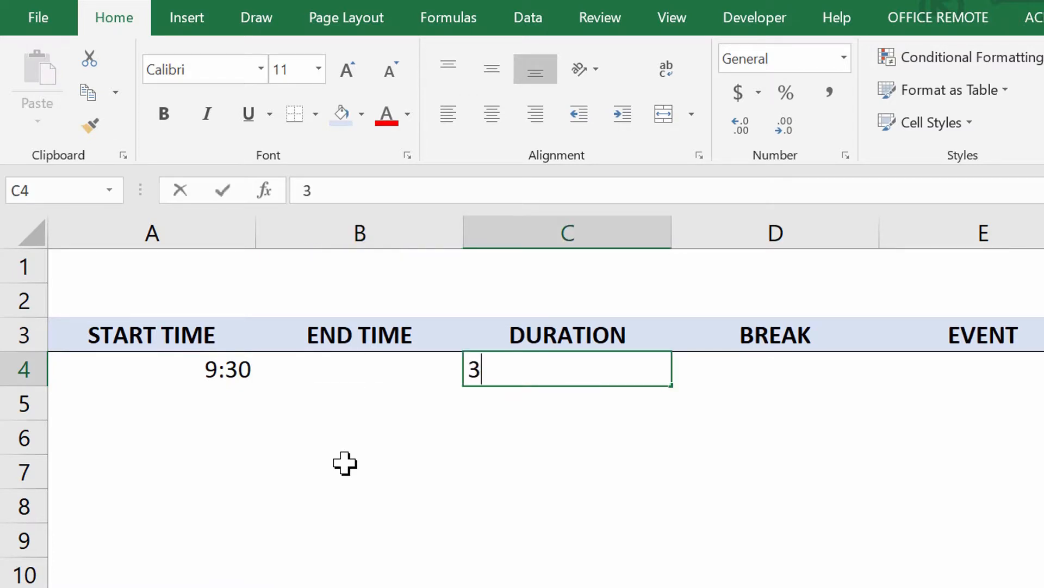
{"action": "type", "text": "35"}
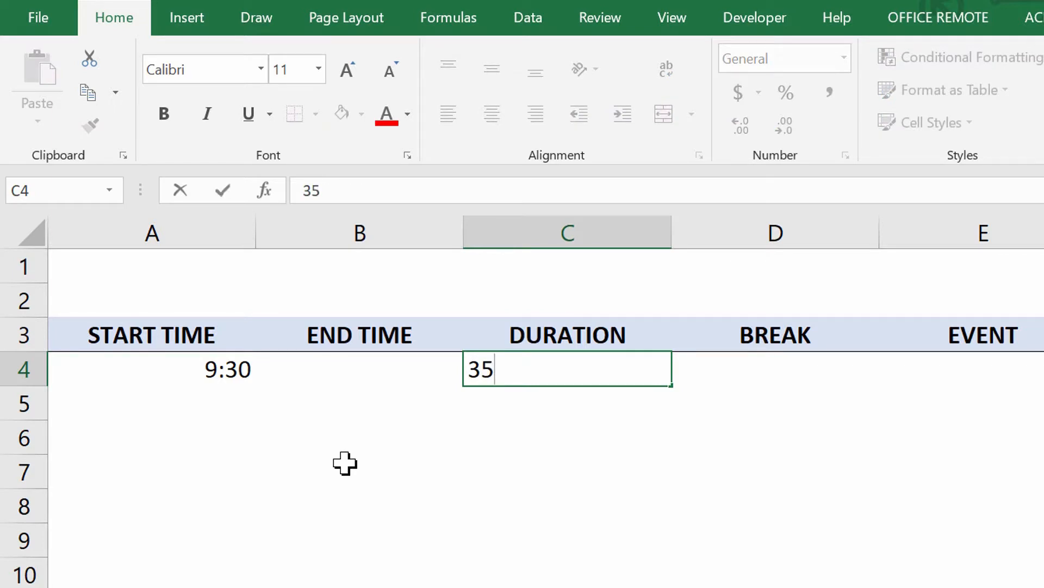
{"action": "key", "text": "ctrl+Return"}
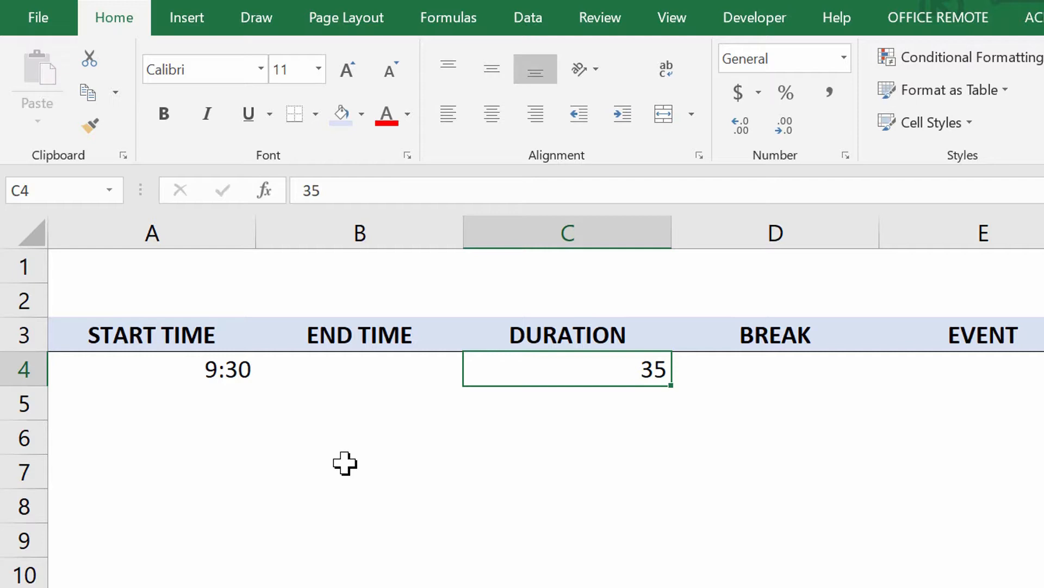
{"action": "left_click", "coordinate": [741, 369]}
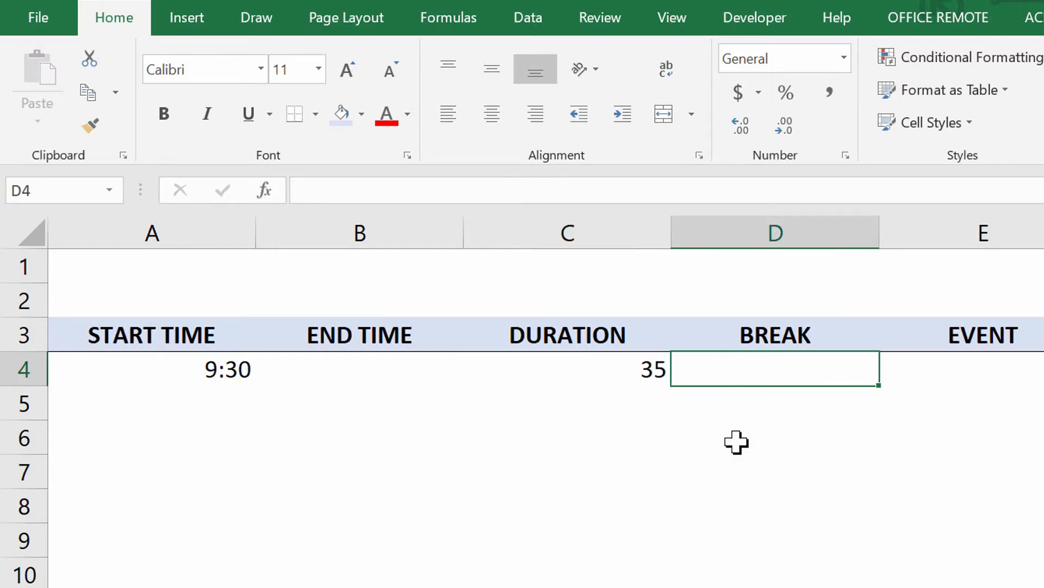
{"action": "type", "text": "10"}
{"action": "key", "text": "Return"}
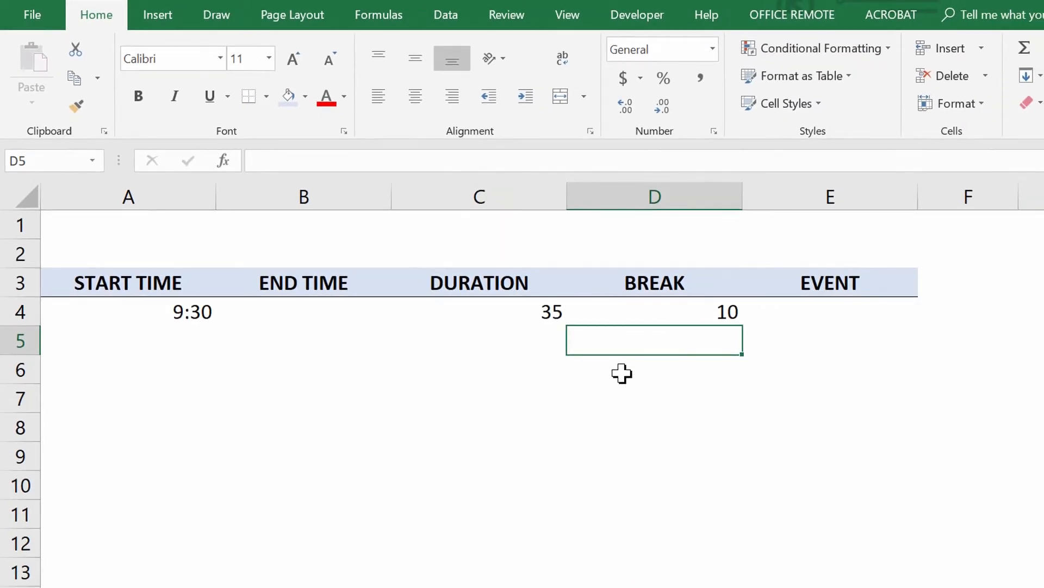
Insert a blank column before the BREAK column and another before the EVENT column
{"action": "right_click", "coordinate": [593, 197]}
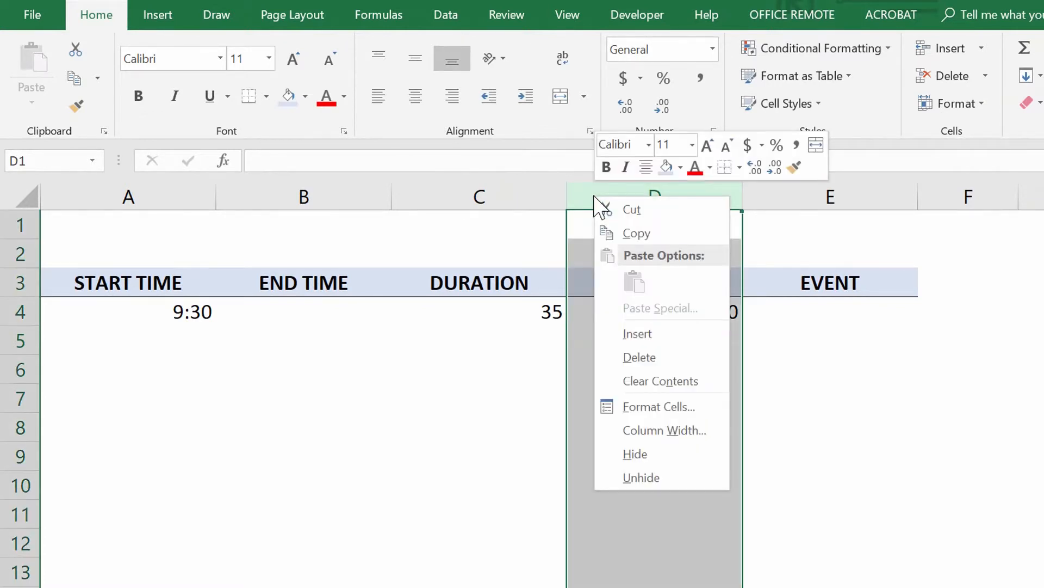
{"action": "left_click", "coordinate": [648, 338]}
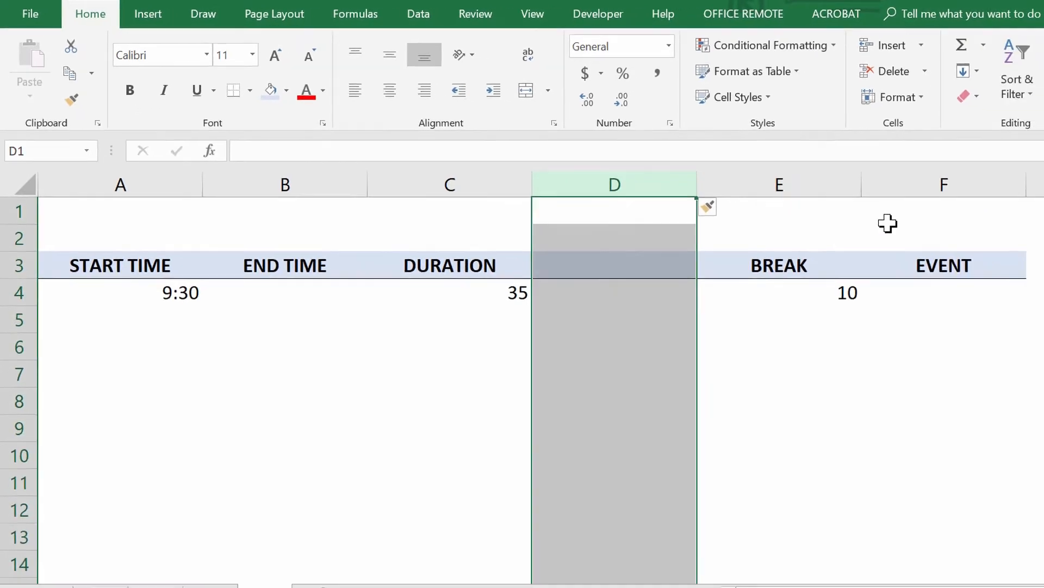
{"action": "right_click", "coordinate": [914, 184]}
{"action": "left_click", "coordinate": [928, 293]}
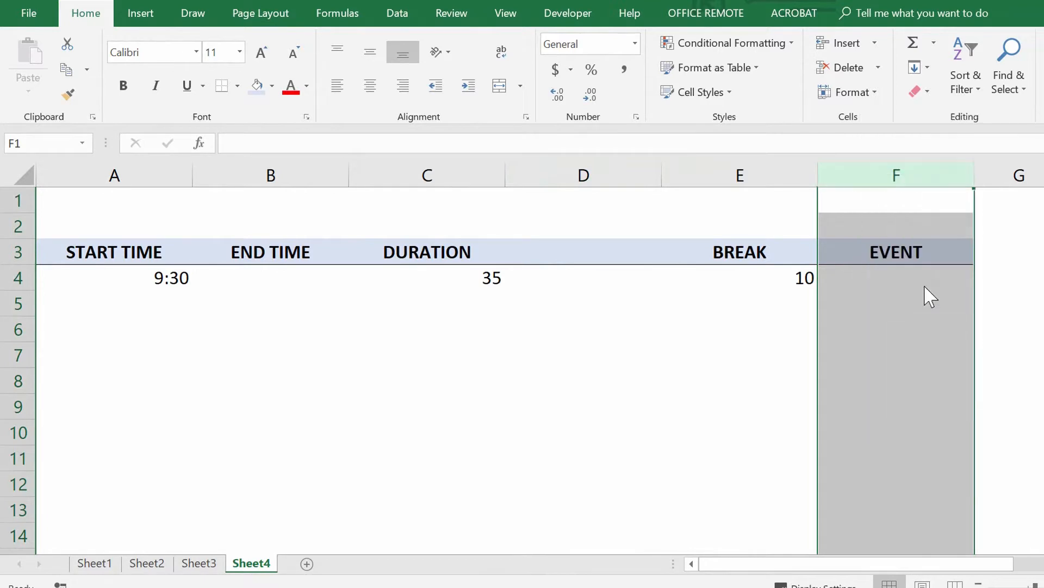
Enter the headers TRUE DURATION in D3 and TRUE BREAK in F3
{"action": "left_click", "coordinate": [565, 255]}
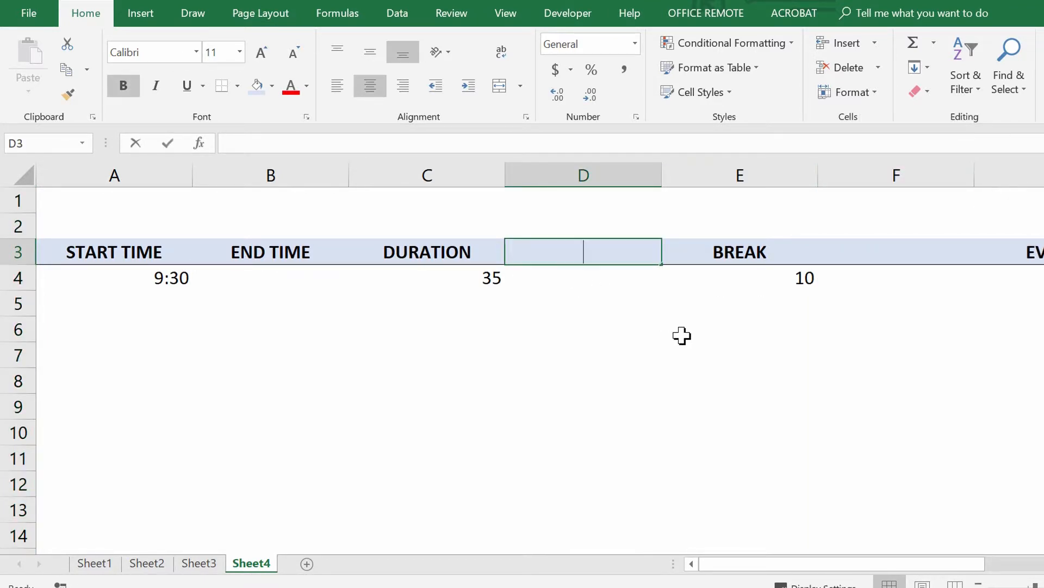
{"action": "type", "text": "tRUE DURATION"}
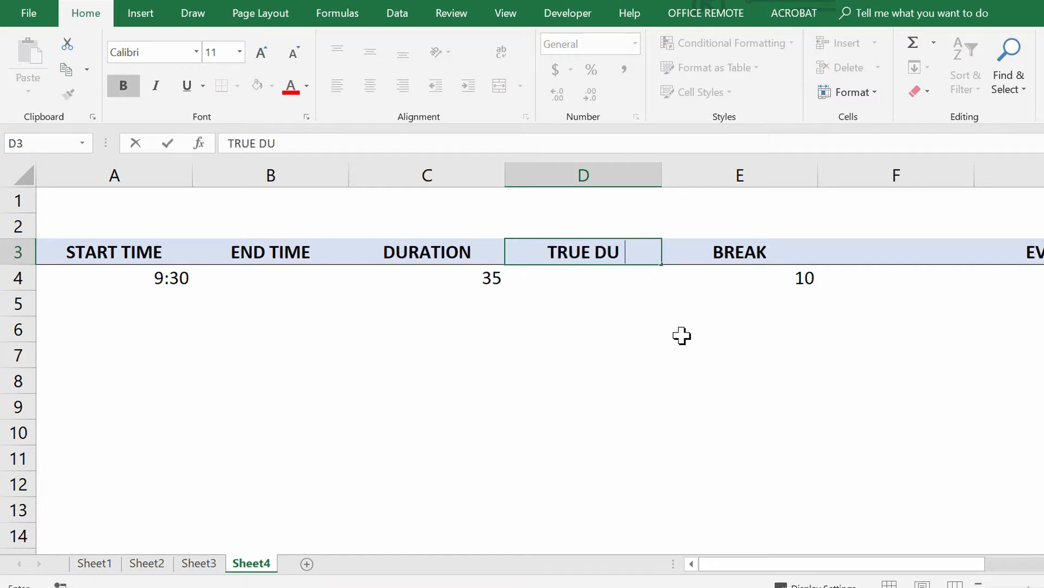
{"action": "key", "text": "Tab"}
{"action": "key", "text": "Tab"}
{"action": "type", "text": "TRU"}
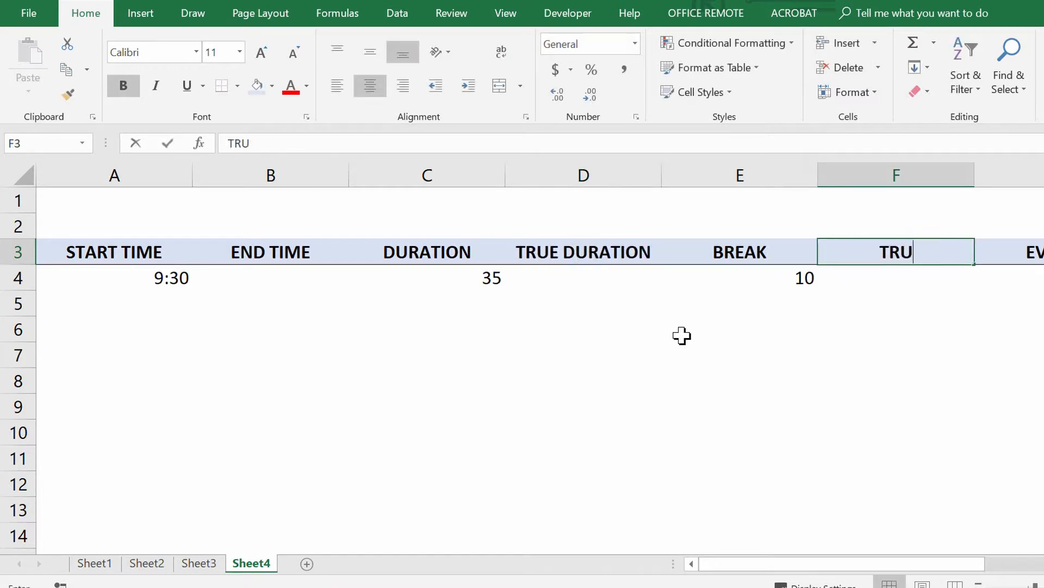
{"action": "type", "text": "E BREAK"}
{"action": "key", "text": "Return"}
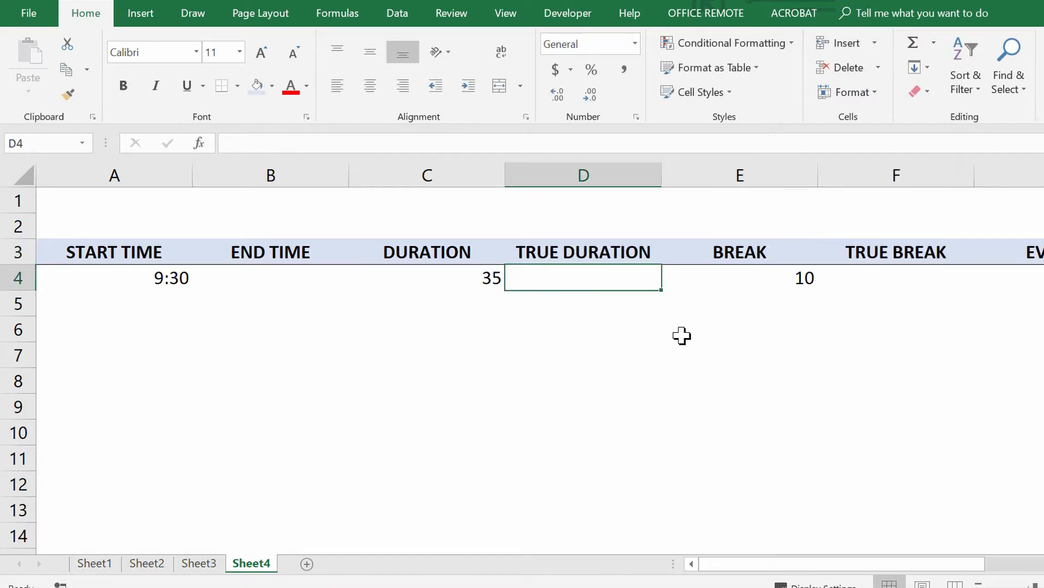
Convert the first duration to a time value in D4 with the formula =C4/1440
{"action": "type", "text": "="}
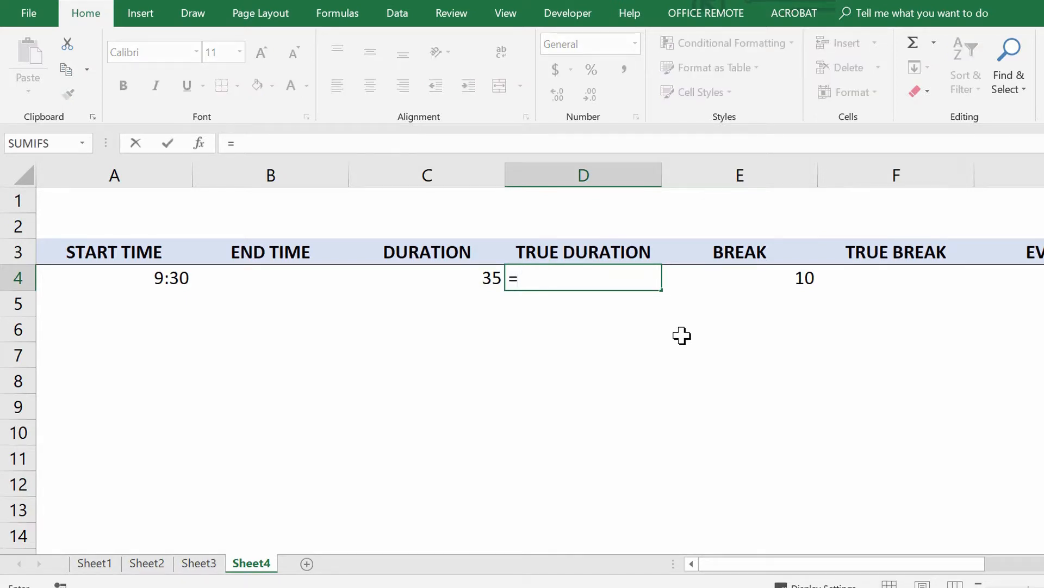
{"action": "left_click", "coordinate": [478, 280]}
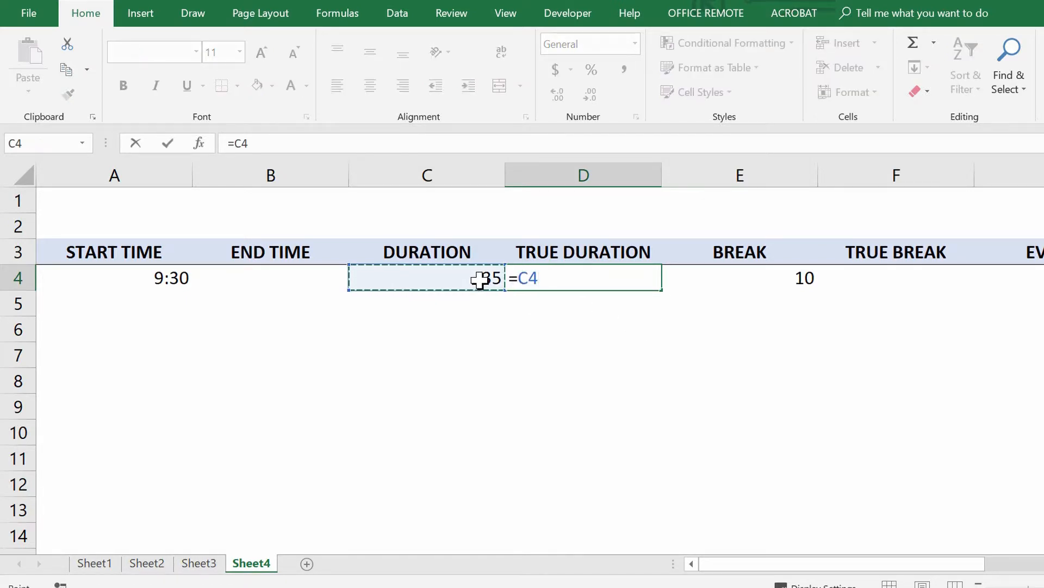
{"action": "type", "text": "/144"}
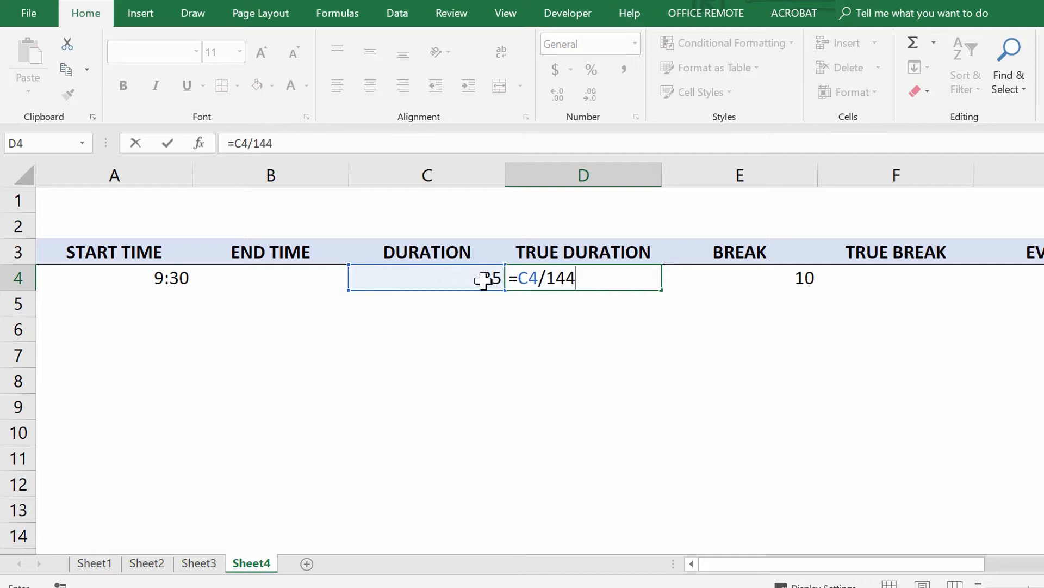
{"action": "key", "text": "Tab"}
{"action": "key", "text": "Tab"}
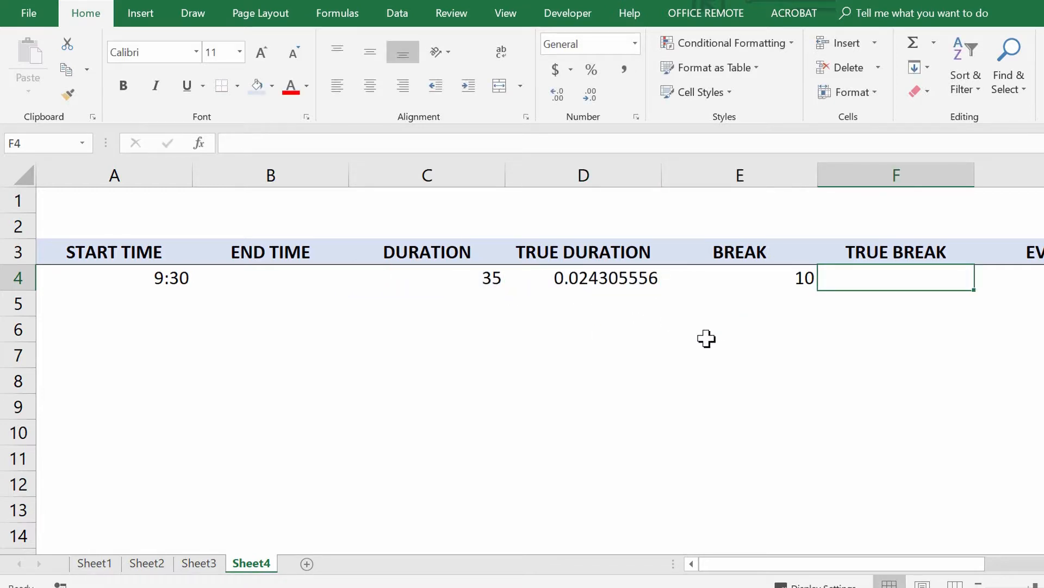
Convert the first break to a time value in F4 with the formula =E4/1440
{"action": "type", "text": "="}
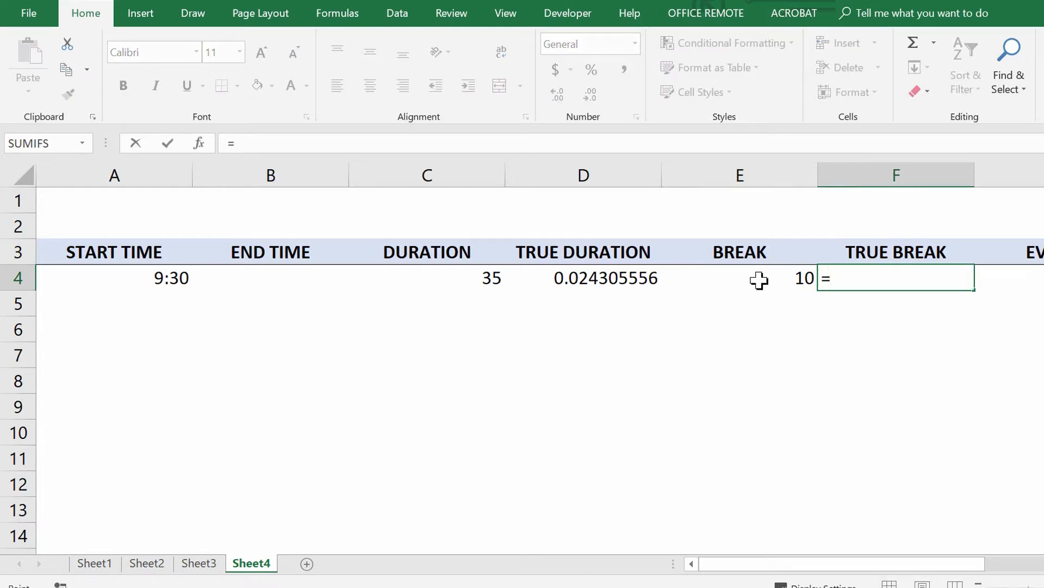
{"action": "left_click", "coordinate": [758, 279]}
{"action": "type", "text": "/1440"}
{"action": "key", "text": "Return"}
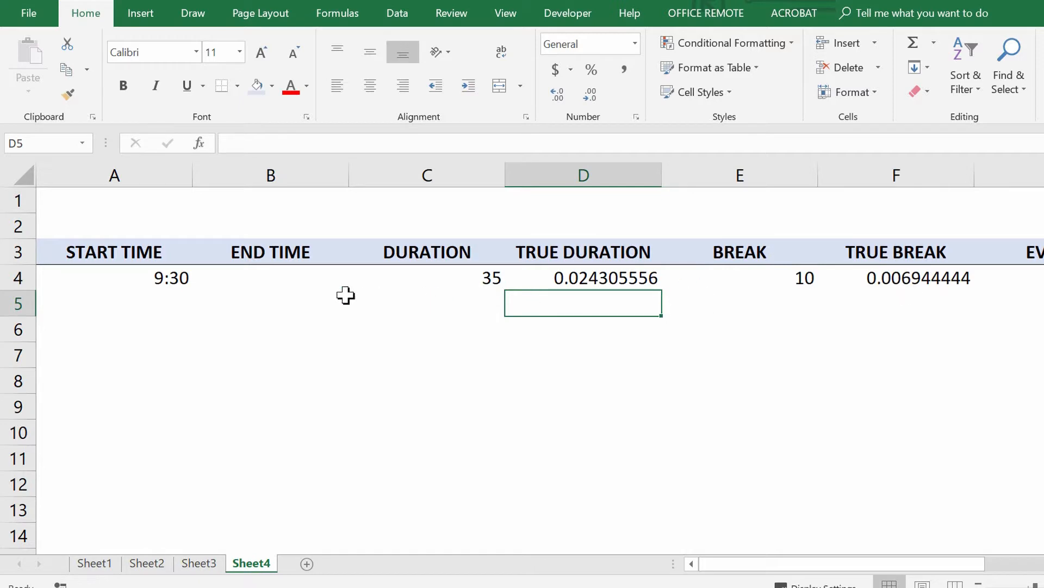
Calculate the first end time in B4 by adding the true duration to the start time with =A4+D4
{"action": "left_click", "coordinate": [306, 278]}
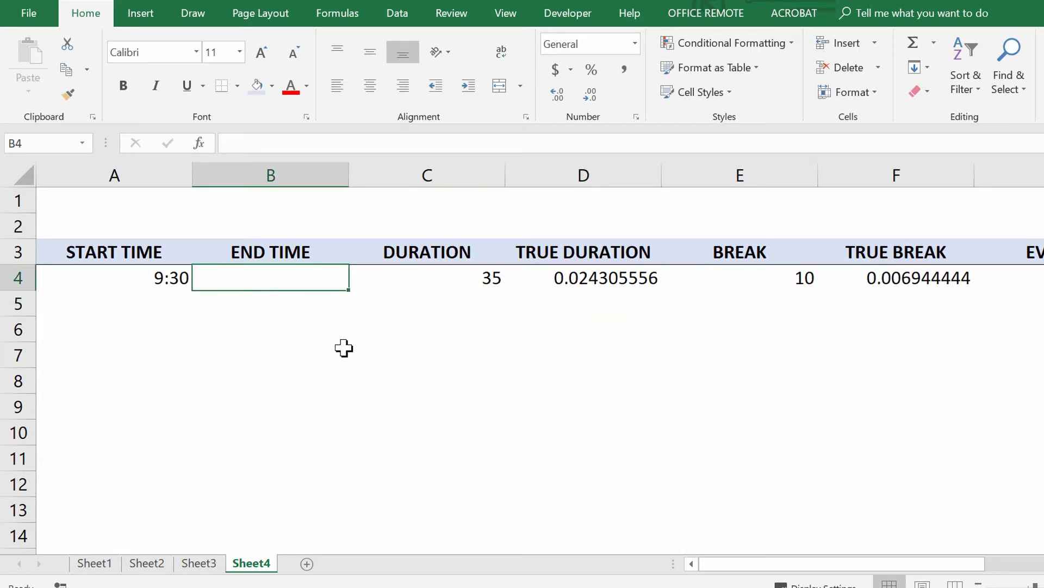
{"action": "type", "text": "="}
{"action": "left_click", "coordinate": [172, 278]}
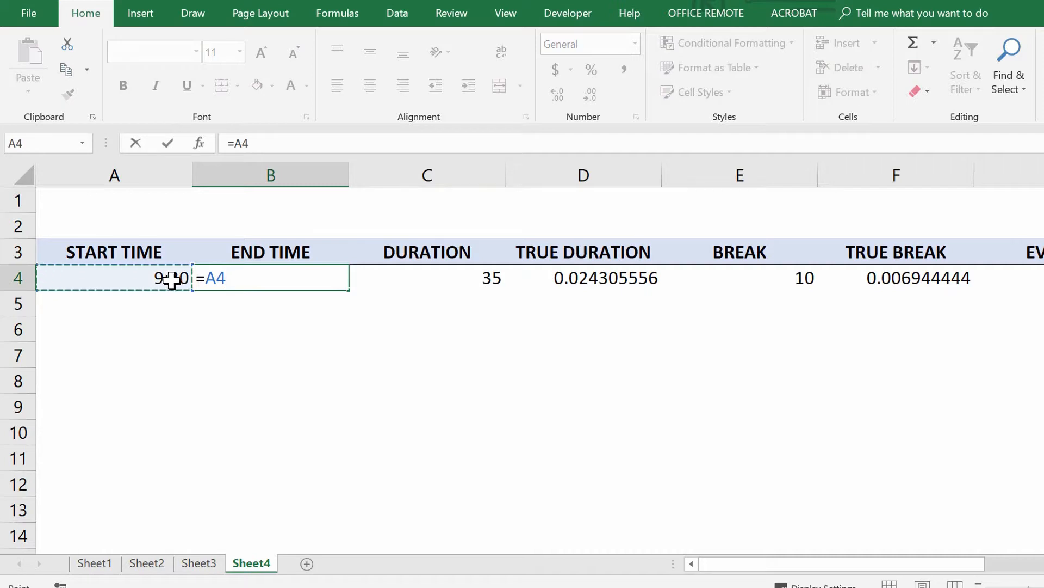
{"action": "type", "text": "+"}
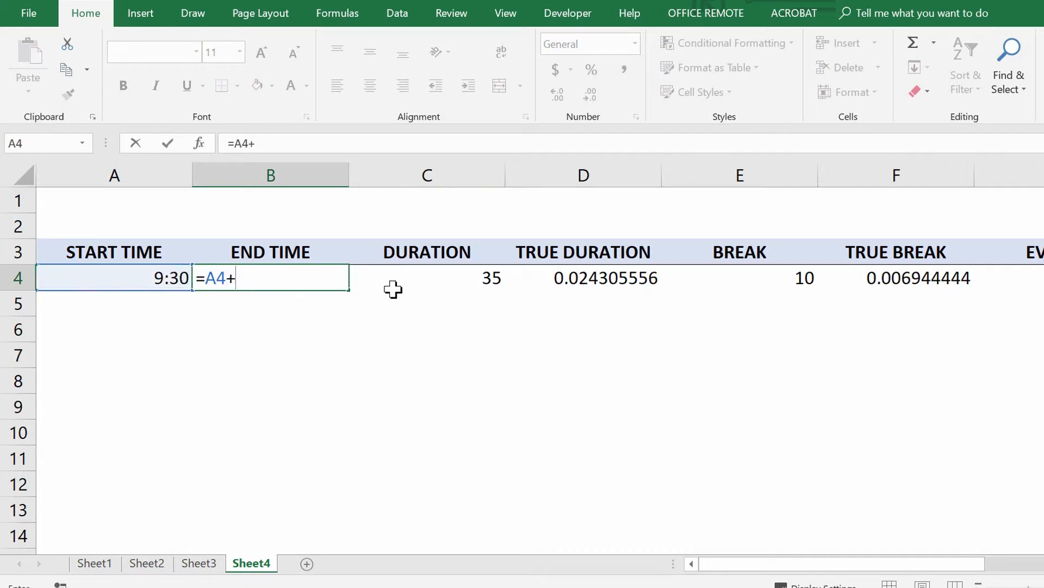
{"action": "left_click", "coordinate": [583, 283]}
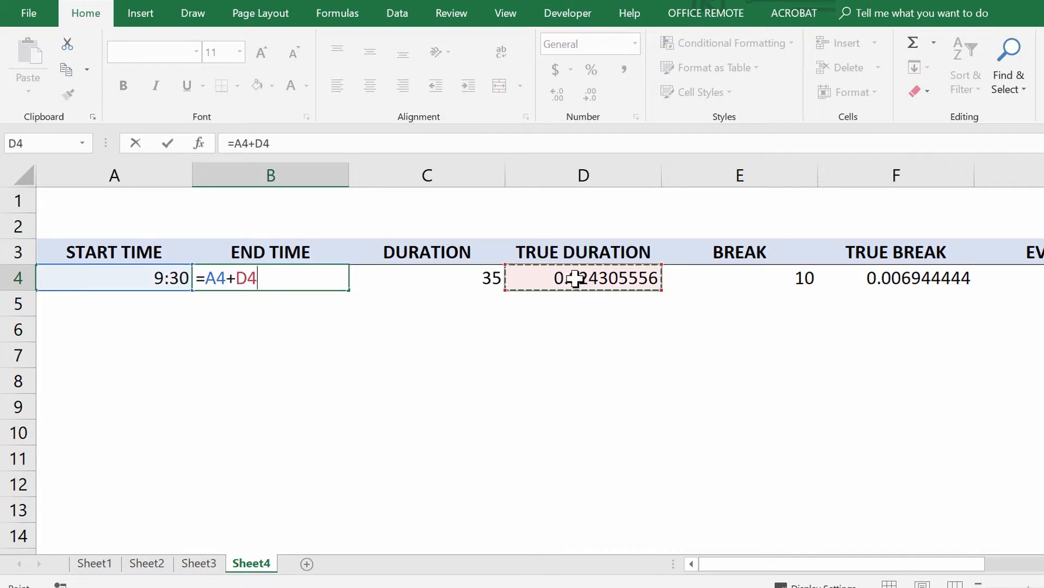
{"action": "key", "text": "ctrl+Return"}
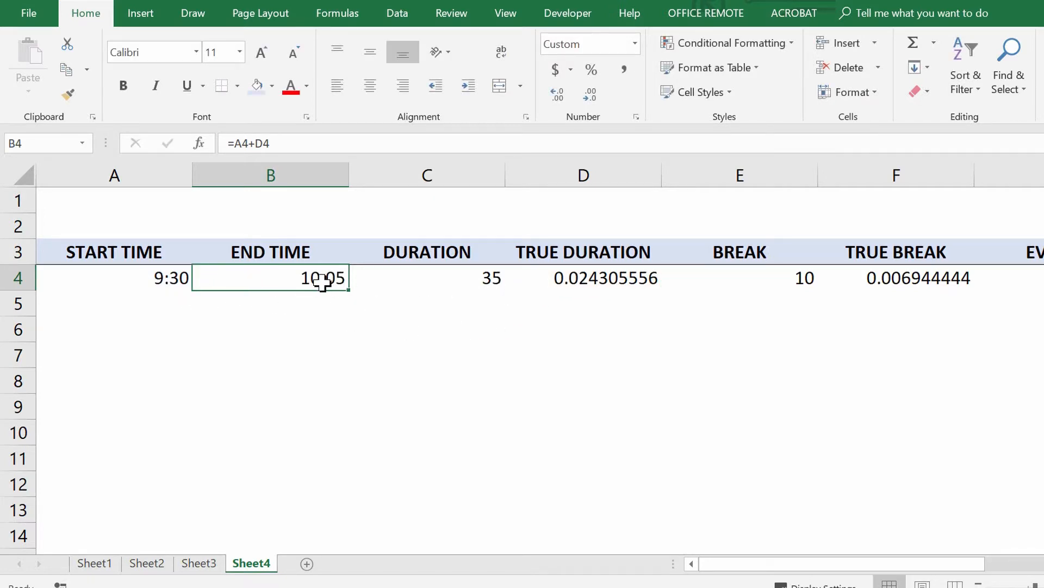
Copy the TRUE DURATION formula in D4 and the TRUE BREAK formula in F4 down to row 13
{"action": "left_click", "coordinate": [601, 278]}
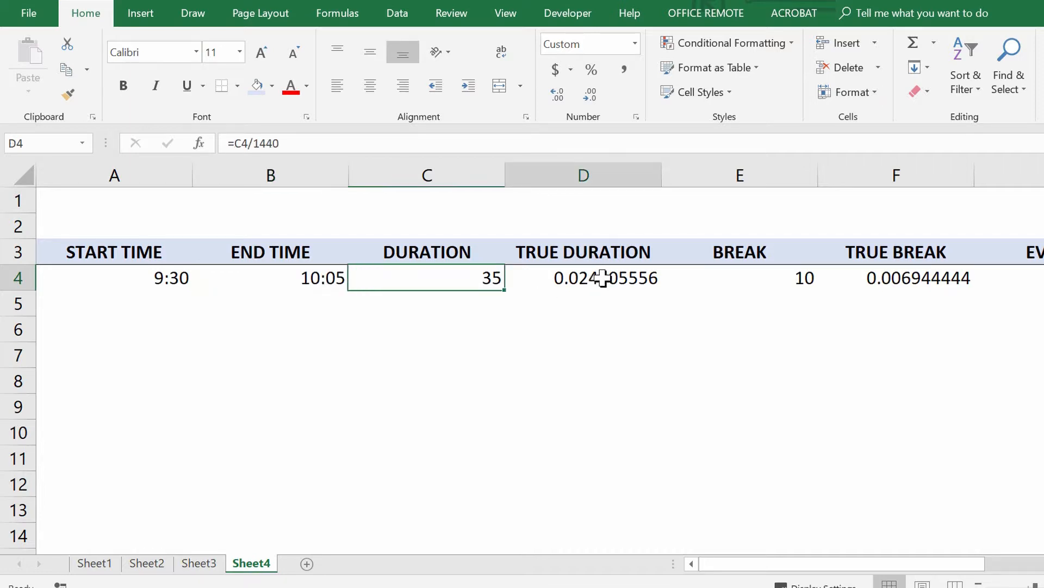
{"action": "left_click_drag", "start_coordinate": [661, 290], "coordinate": [663, 523]}
{"action": "left_click", "coordinate": [923, 284]}
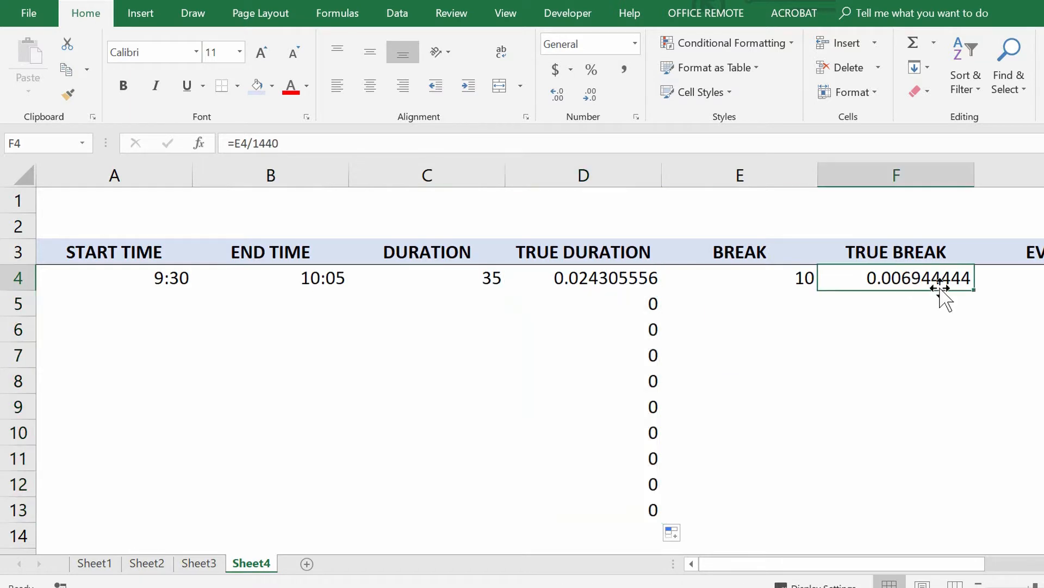
{"action": "left_click_drag", "start_coordinate": [975, 291], "coordinate": [973, 514]}
{"action": "left_click", "coordinate": [951, 506]}
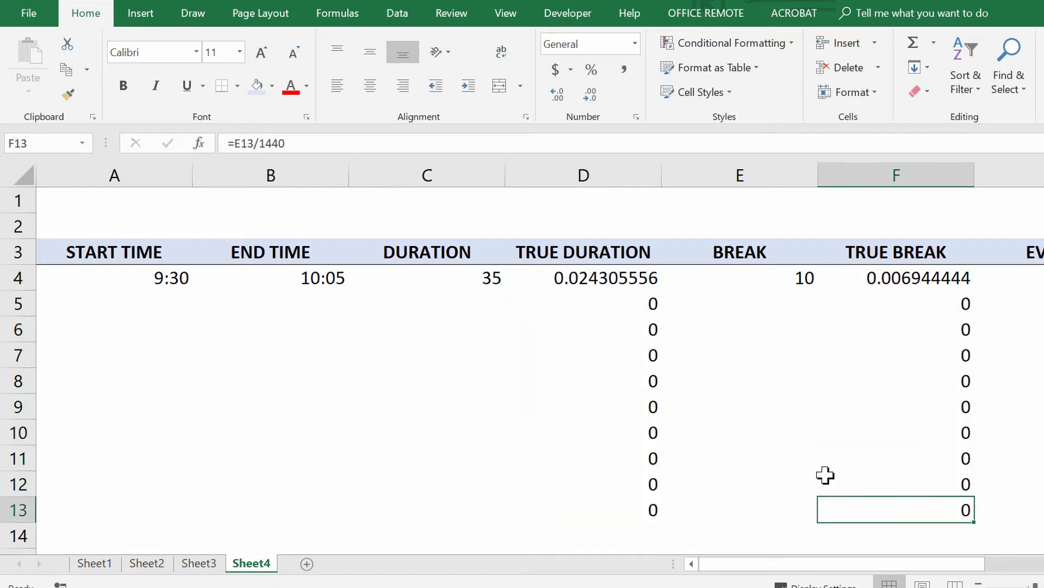
Calculate the second start time in A5 by adding the true break to the previous end time with =B4+F4
{"action": "left_click", "coordinate": [125, 302]}
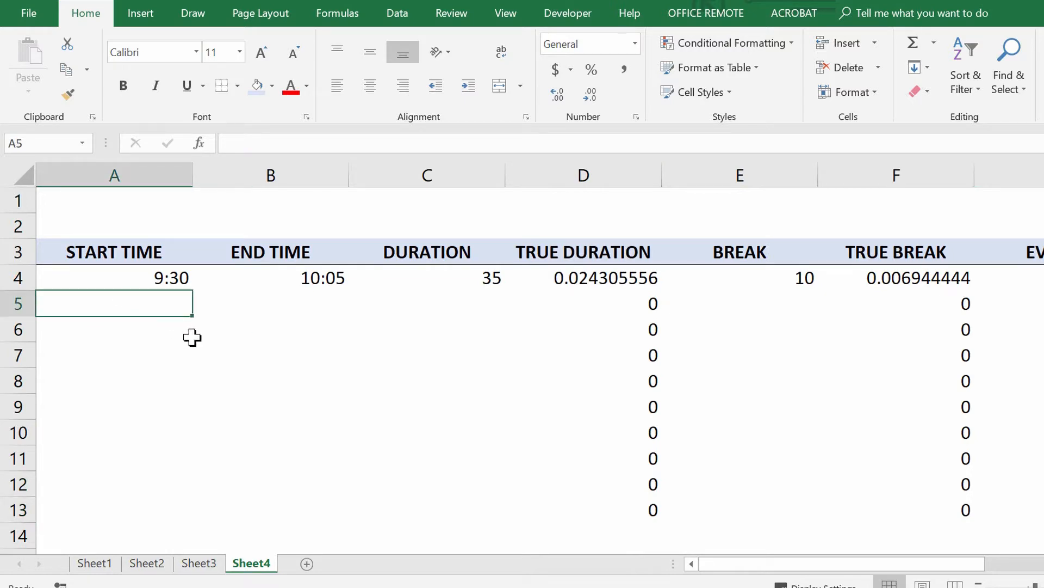
{"action": "type", "text": "="}
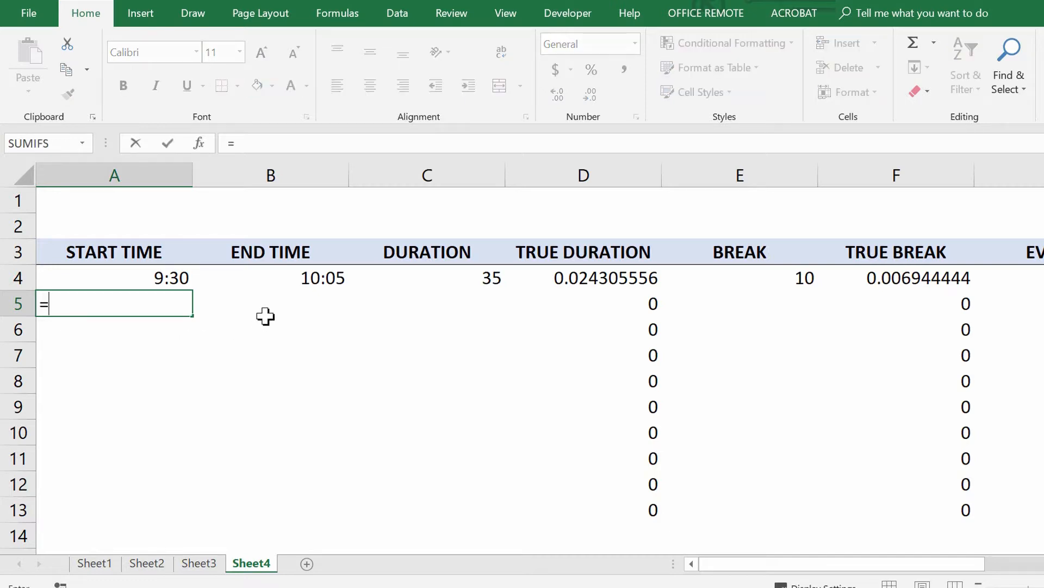
{"action": "left_click", "coordinate": [298, 279]}
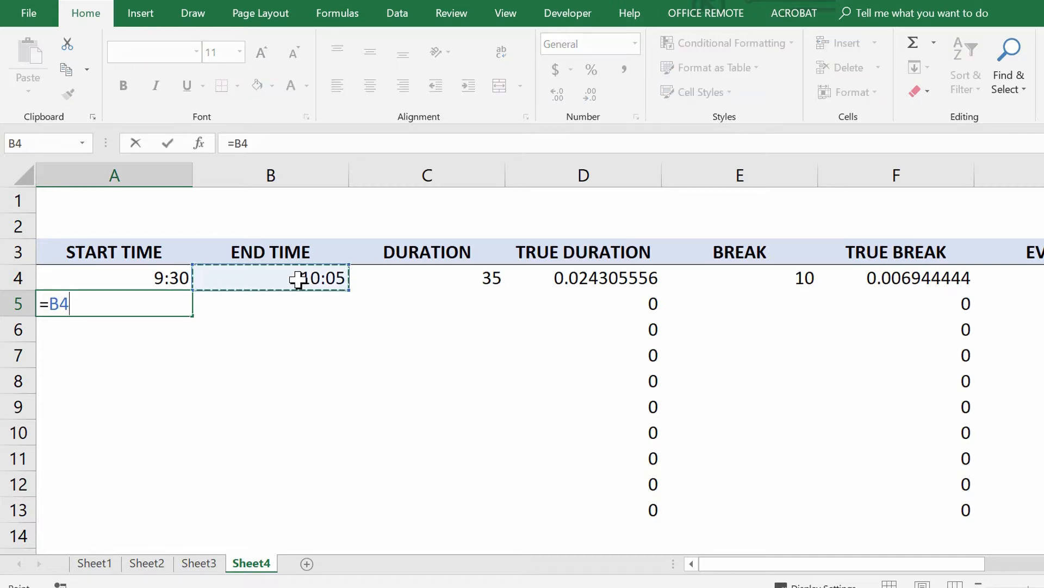
{"action": "type", "text": "+"}
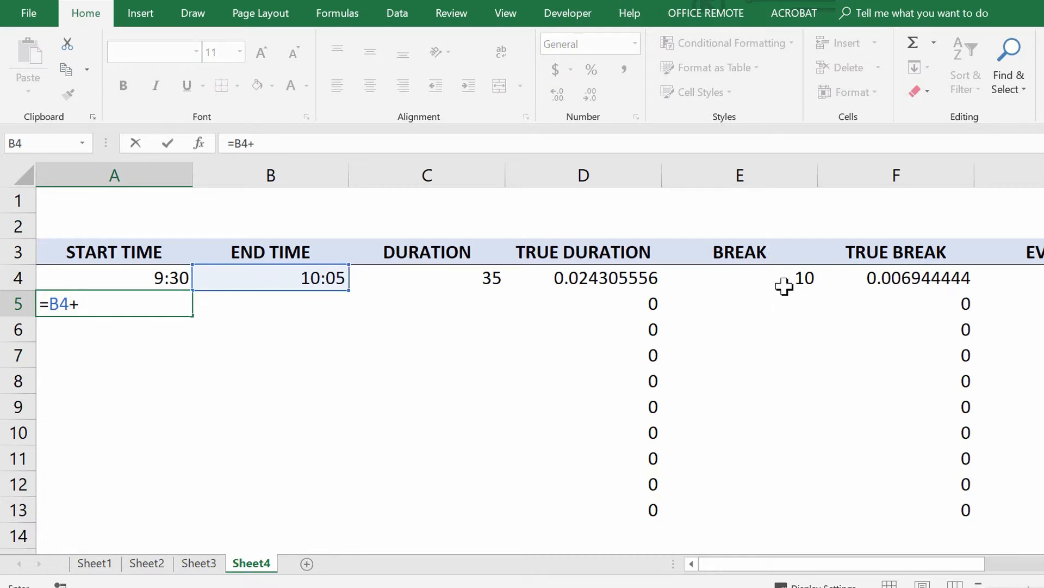
{"action": "left_click", "coordinate": [896, 279]}
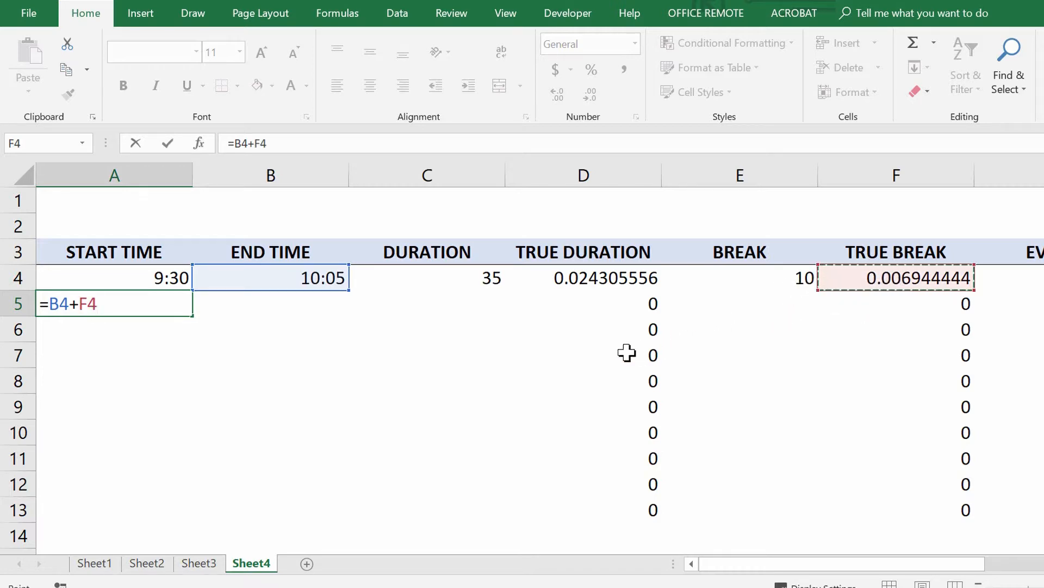
{"action": "key", "text": "Tab"}
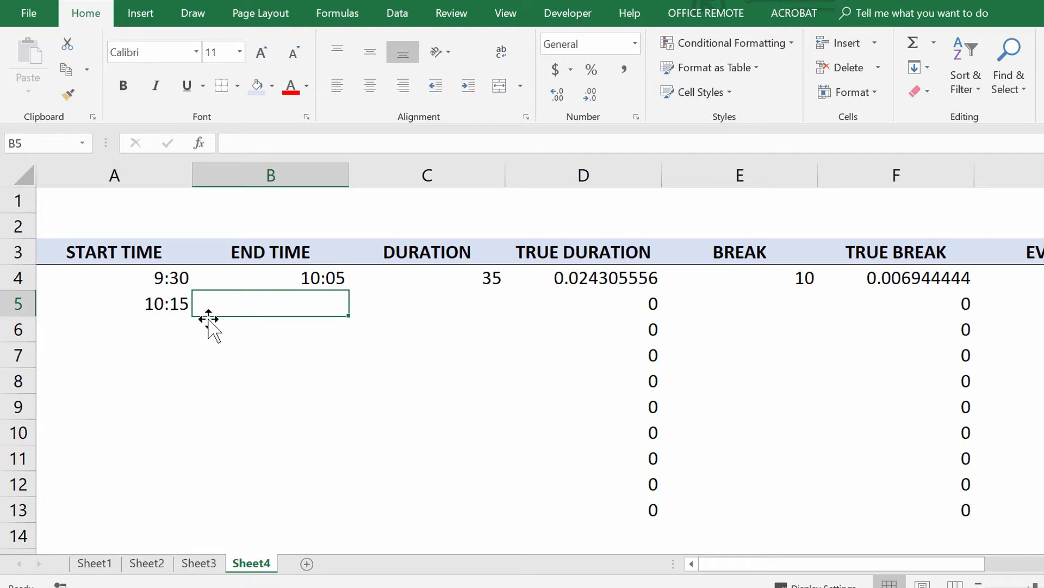
Copy the end time formula in B4 and the start time formula in A5 down to row 13
{"action": "left_click", "coordinate": [311, 287]}
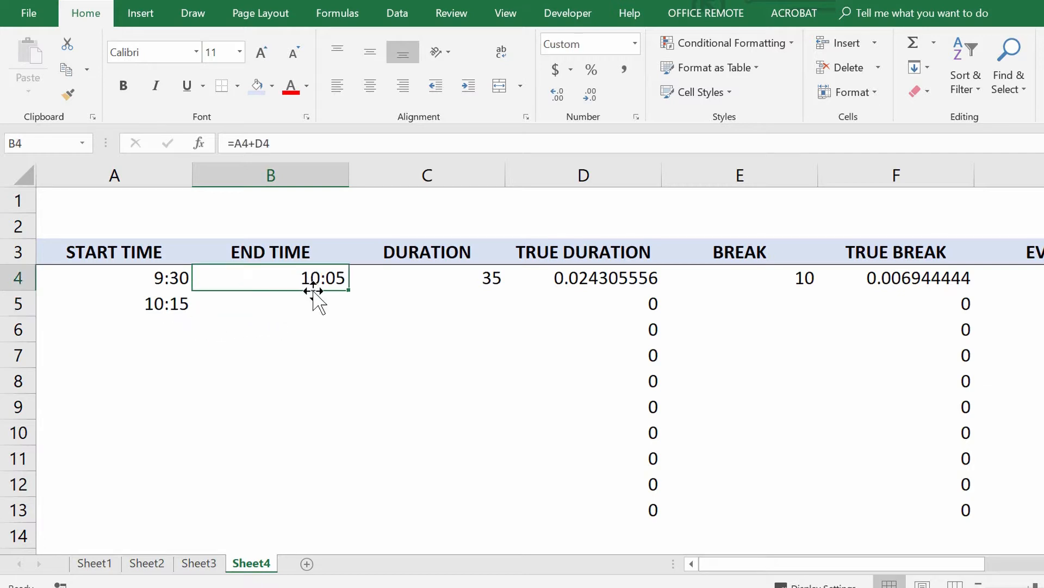
{"action": "left_click_drag", "start_coordinate": [348, 290], "coordinate": [352, 522]}
{"action": "left_click", "coordinate": [185, 309]}
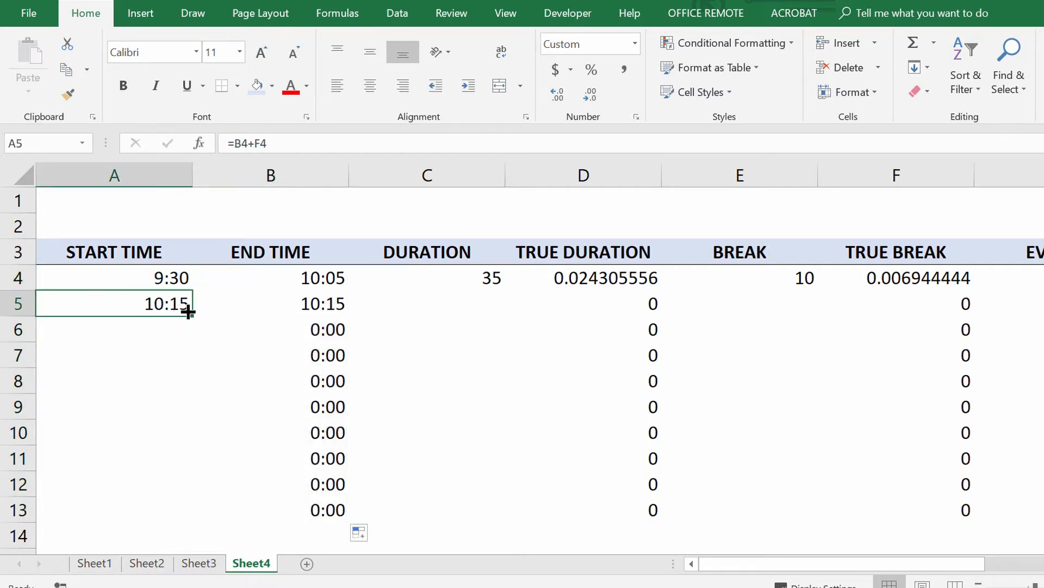
{"action": "left_click_drag", "start_coordinate": [191, 311], "coordinate": [203, 520]}
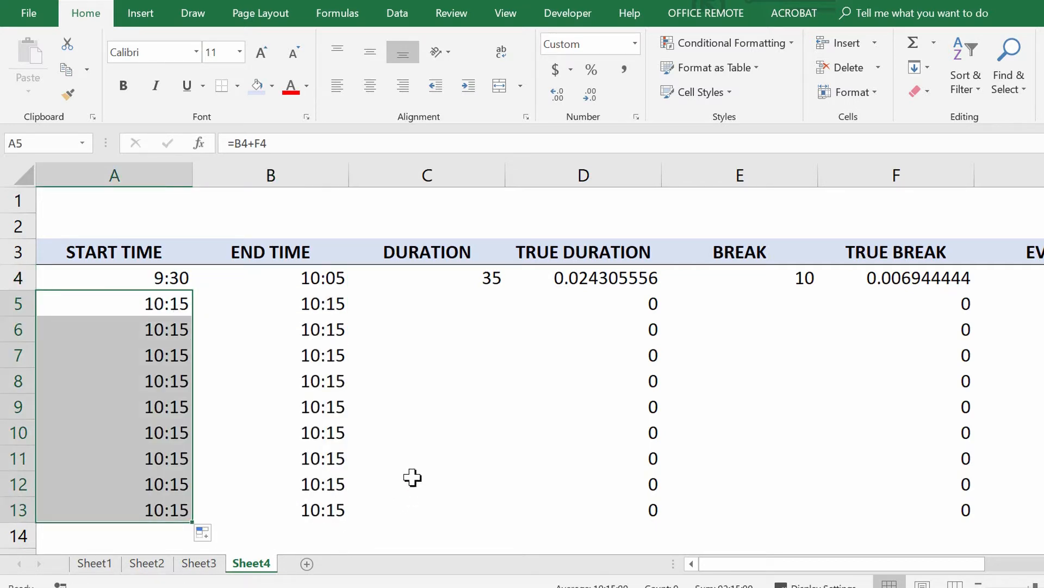
Hide the TRUE DURATION column D and the TRUE BREAK column F
{"action": "left_click", "coordinate": [570, 162]}
{"action": "right_click", "coordinate": [573, 172]}
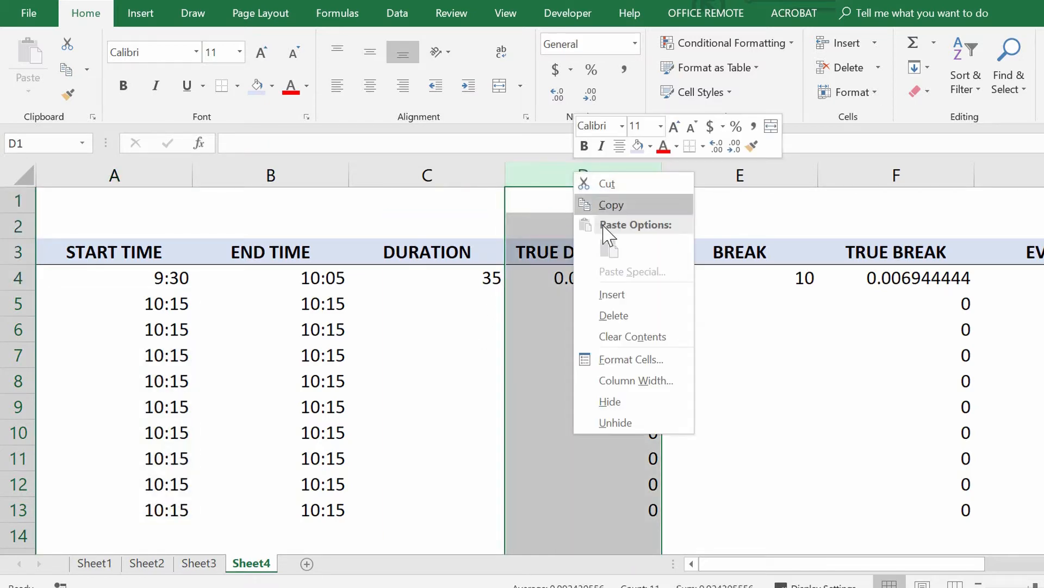
{"action": "left_click", "coordinate": [629, 401]}
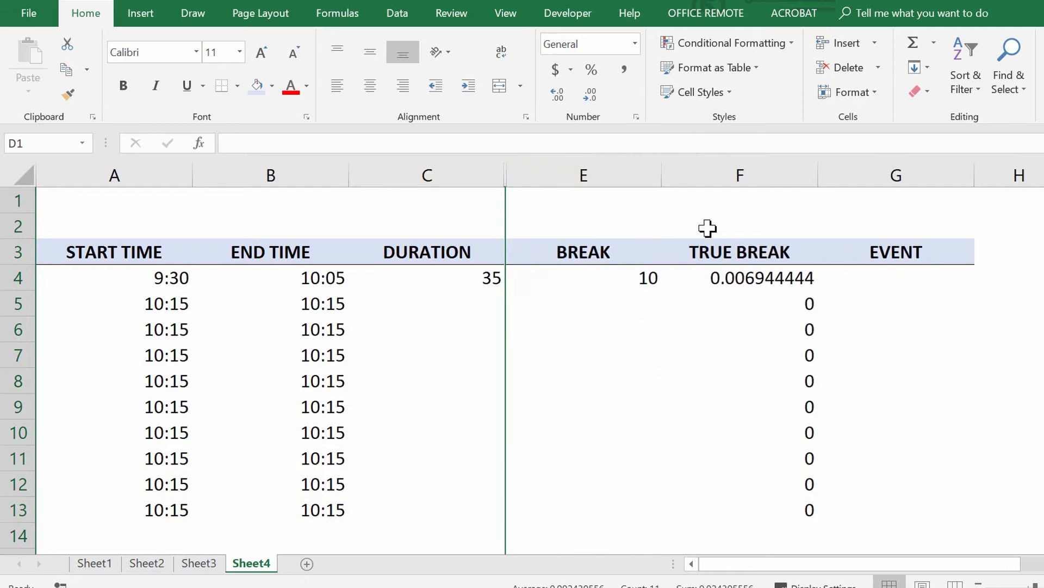
{"action": "left_click", "coordinate": [727, 173]}
{"action": "right_click", "coordinate": [726, 175]}
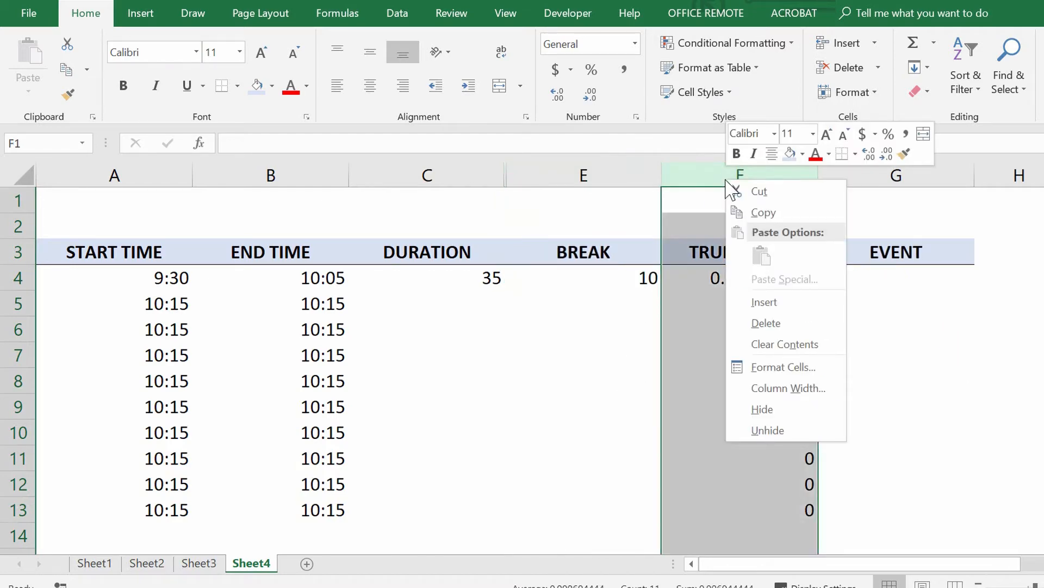
{"action": "left_click", "coordinate": [764, 409]}
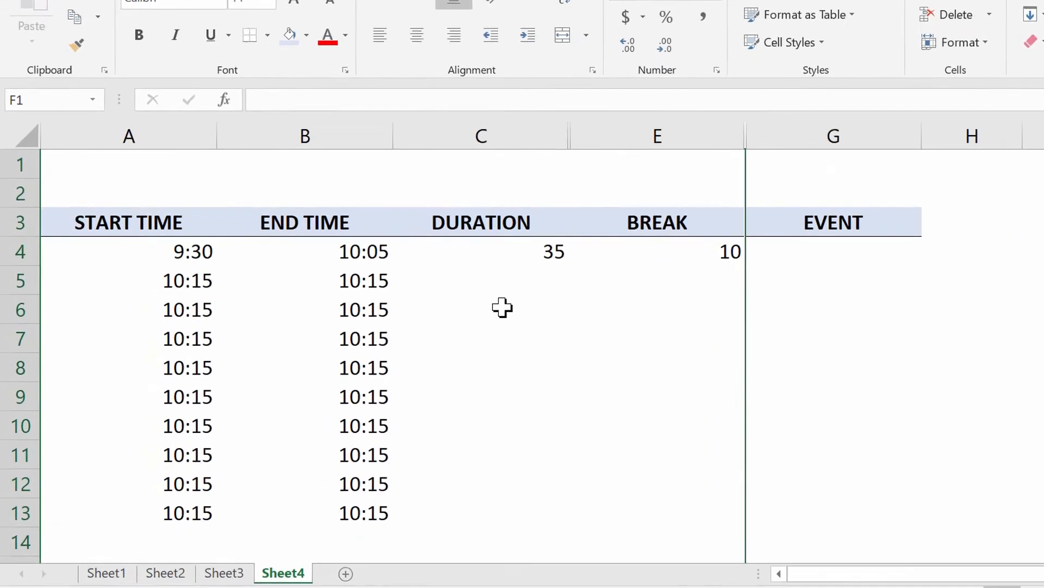
Enter a duration of 50 with a break of 10 in row 5, and a duration of 30 with a break of 0 in row 6
{"action": "left_click", "coordinate": [467, 294]}
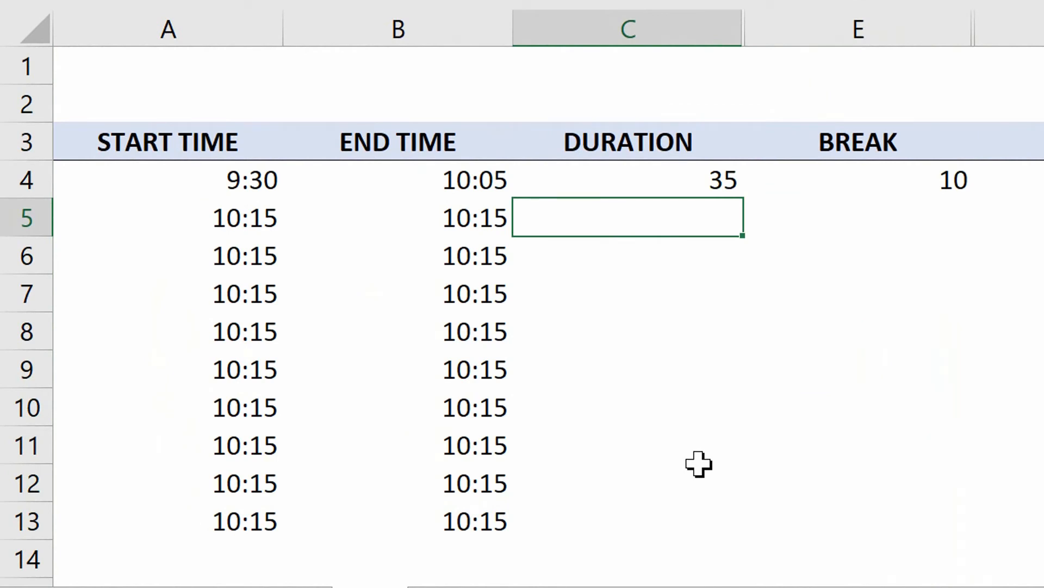
{"action": "type", "text": "50"}
{"action": "key", "text": "Tab"}
{"action": "type", "text": "10"}
{"action": "key", "text": "Return"}
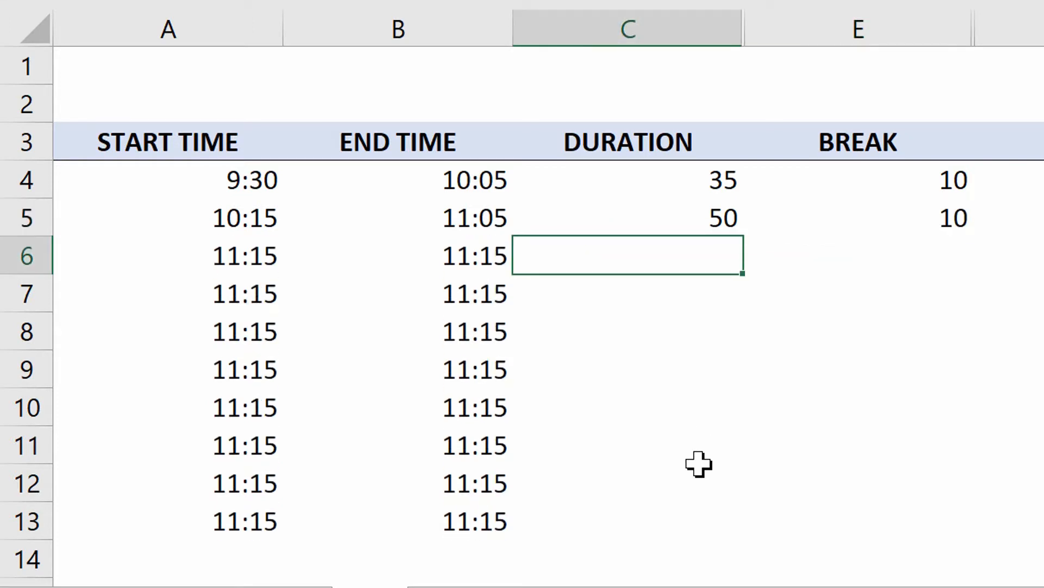
{"action": "type", "text": "30"}
{"action": "key", "text": "Tab"}
{"action": "type", "text": "0"}
{"action": "key", "text": "Return"}
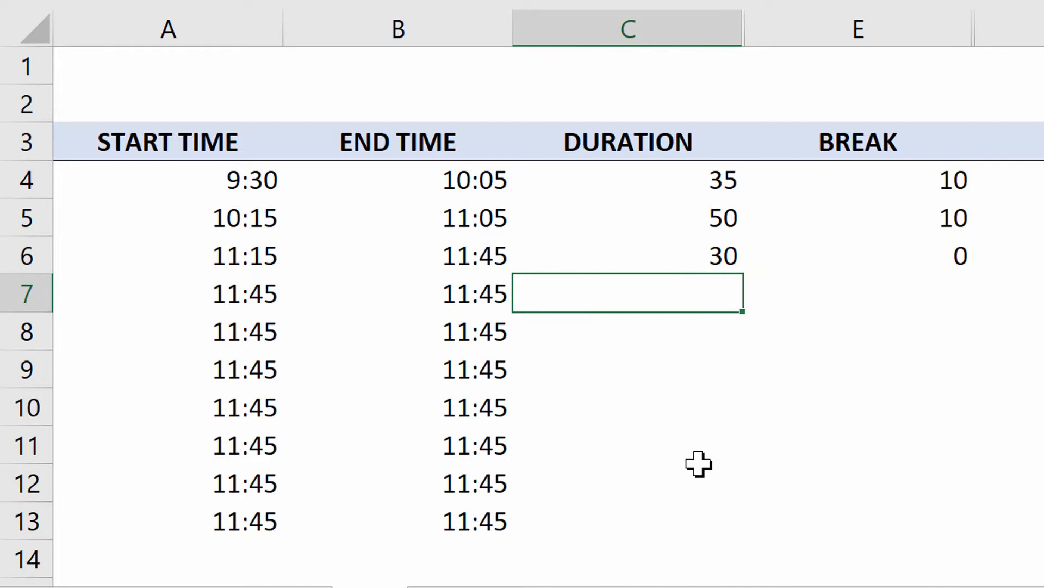
Fill row 7 with duration 20 and break 10, and row 8 with duration 45 and break 5
{"action": "type", "text": "20"}
{"action": "key", "text": "Tab"}
{"action": "type", "text": "10"}
{"action": "key", "text": "ctrl+Return"}
{"action": "key", "text": "Return"}
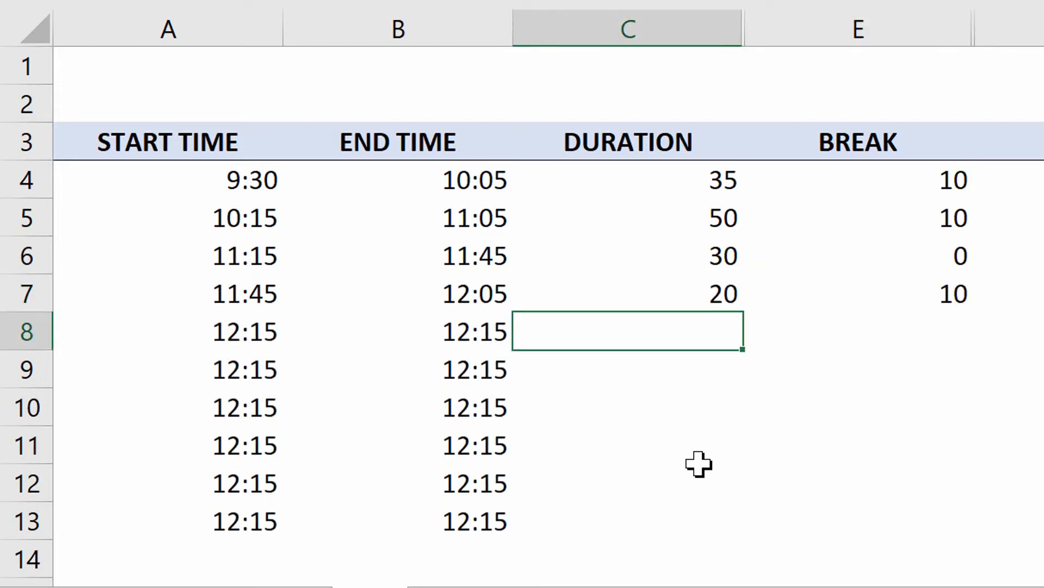
{"action": "type", "text": "45"}
{"action": "key", "text": "Tab"}
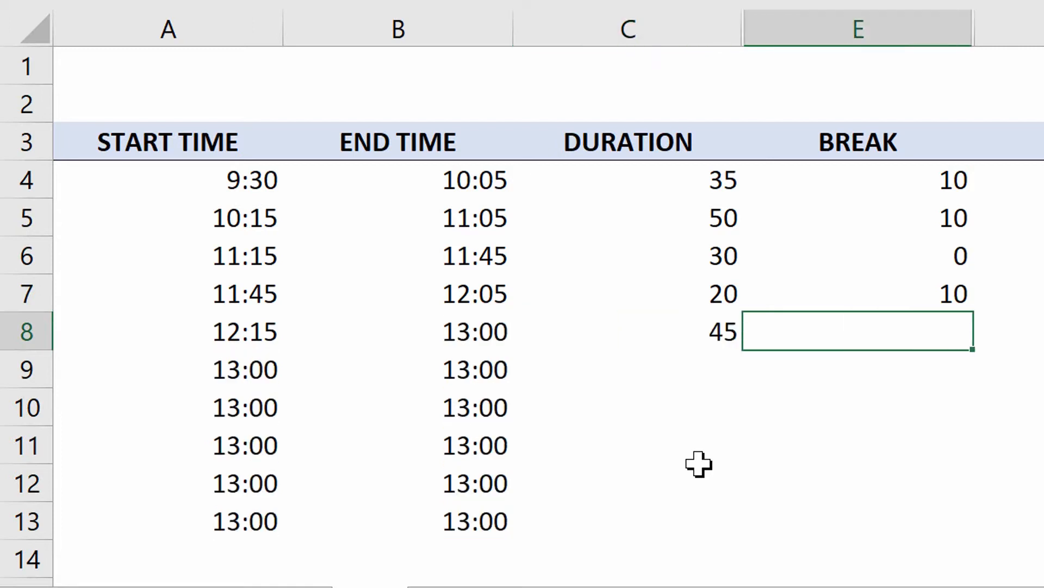
{"action": "type", "text": "5"}
{"action": "key", "text": "Return"}
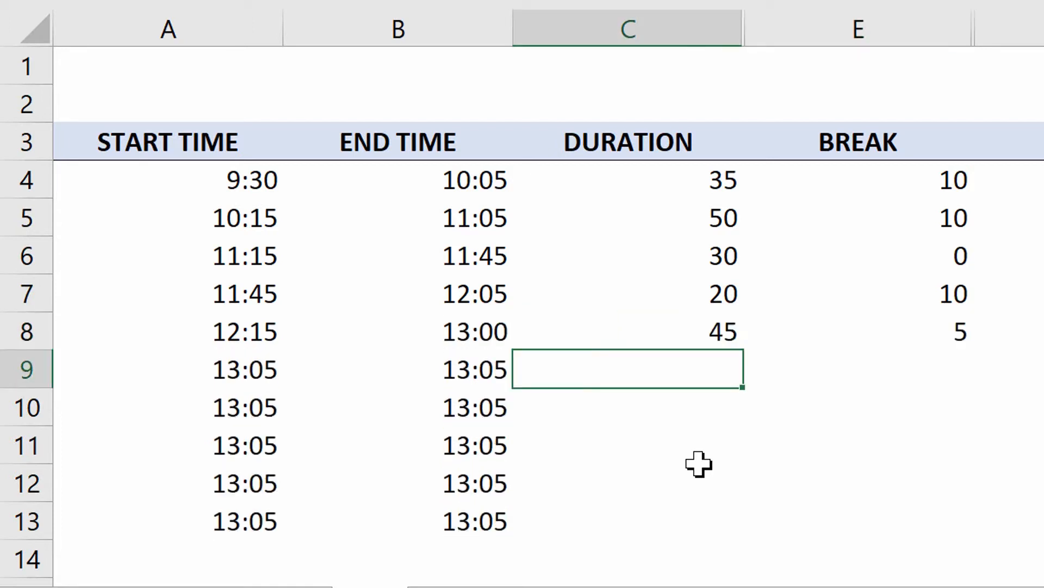
Add the sixth schedule entry in row 9 with a duration of 50 and a break of 10
{"action": "type", "text": "50"}
{"action": "key", "text": "Tab"}
{"action": "type", "text": "10"}
{"action": "key", "text": "Return"}
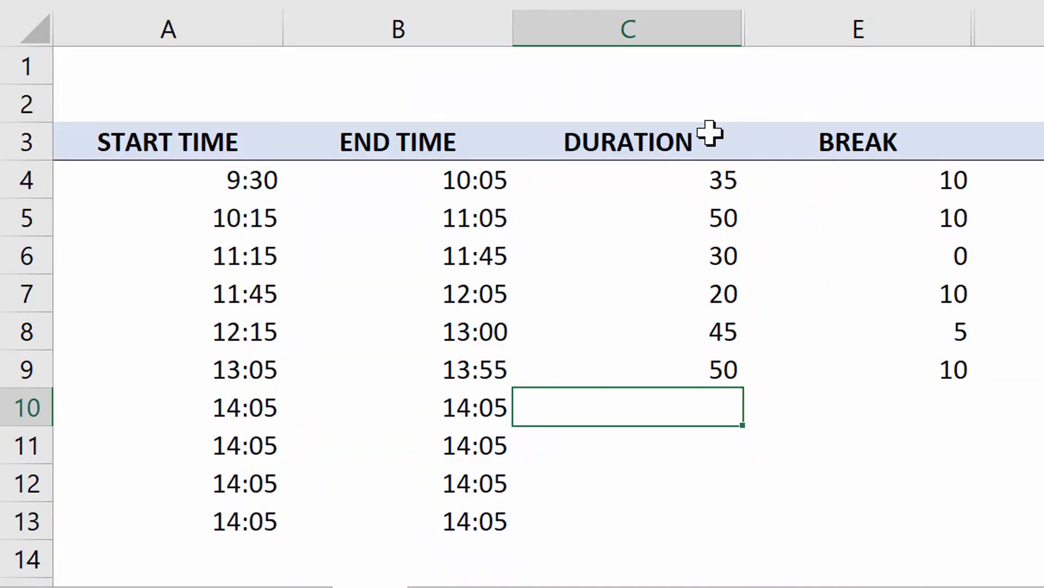
Add the unit to the headers in C3 and E3 so they read DURATION (min) and BREAK (min)
{"action": "double_click", "coordinate": [710, 134]}
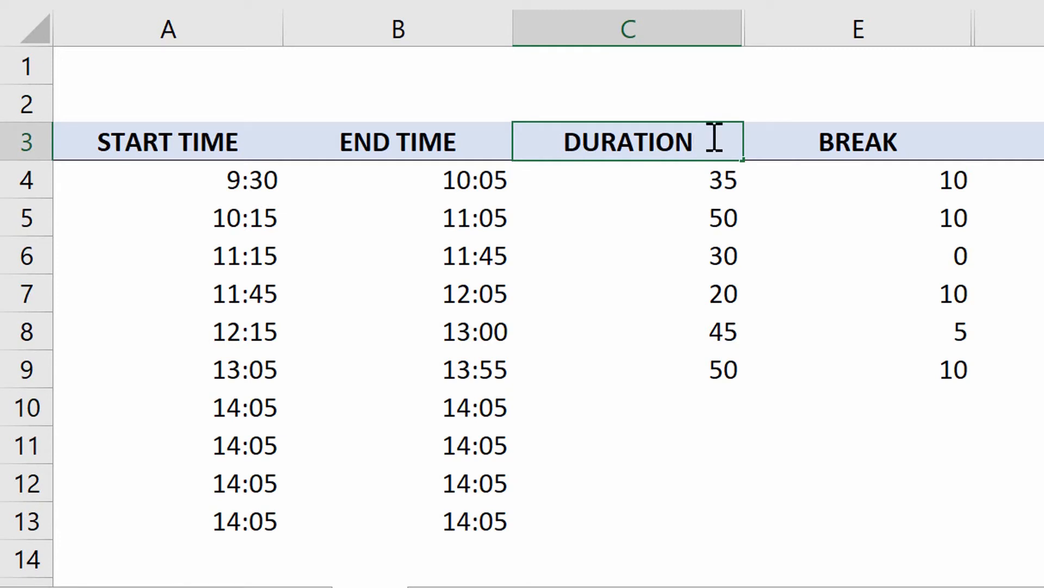
{"action": "type", "text": "(min)"}
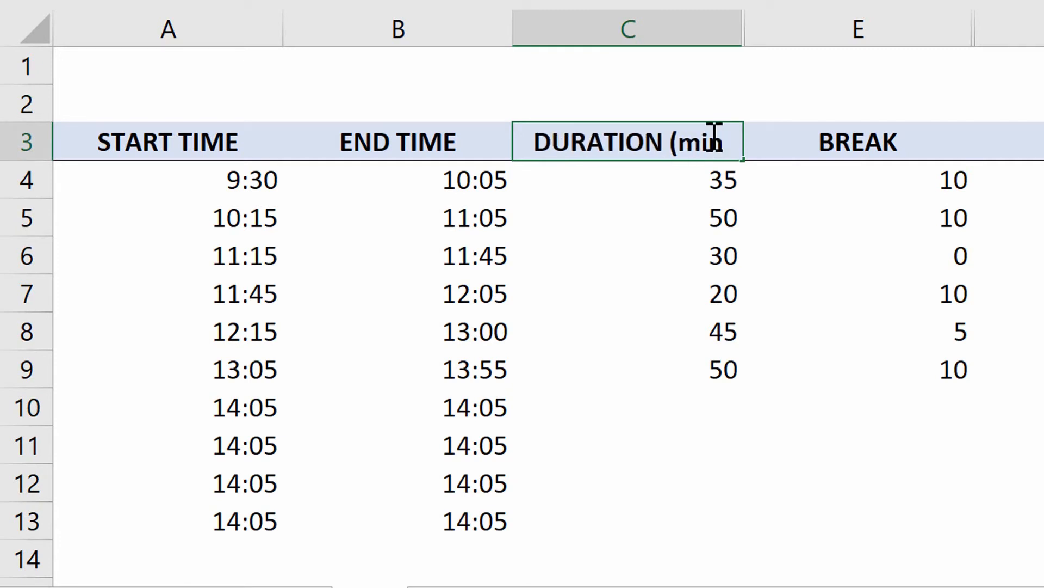
{"action": "key", "text": "Tab"}
{"action": "key", "text": "Right"}
{"action": "key", "text": "Left"}
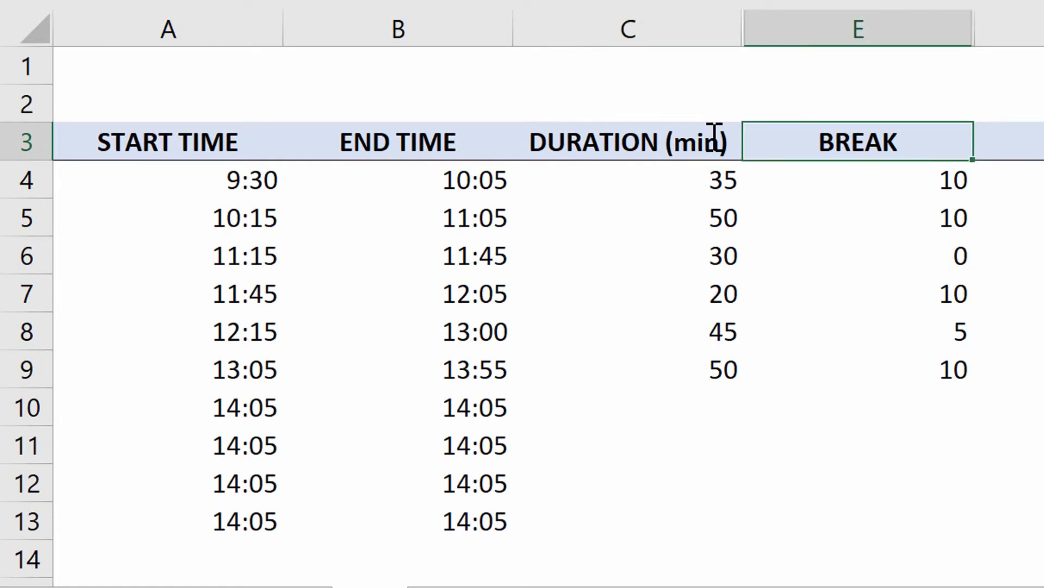
{"action": "key", "text": "F2"}
{"action": "type", "text": "(min)"}
{"action": "key", "text": "Return"}
Enter duration 120 and break 20 in row 10, and duration 90 and break 10 in row 11
{"action": "key", "text": "Down"}
{"action": "key", "text": "Down"}
{"action": "key", "text": "Down"}
{"action": "key", "text": "Down"}
{"action": "key", "text": "Down"}
{"action": "key", "text": "Down"}
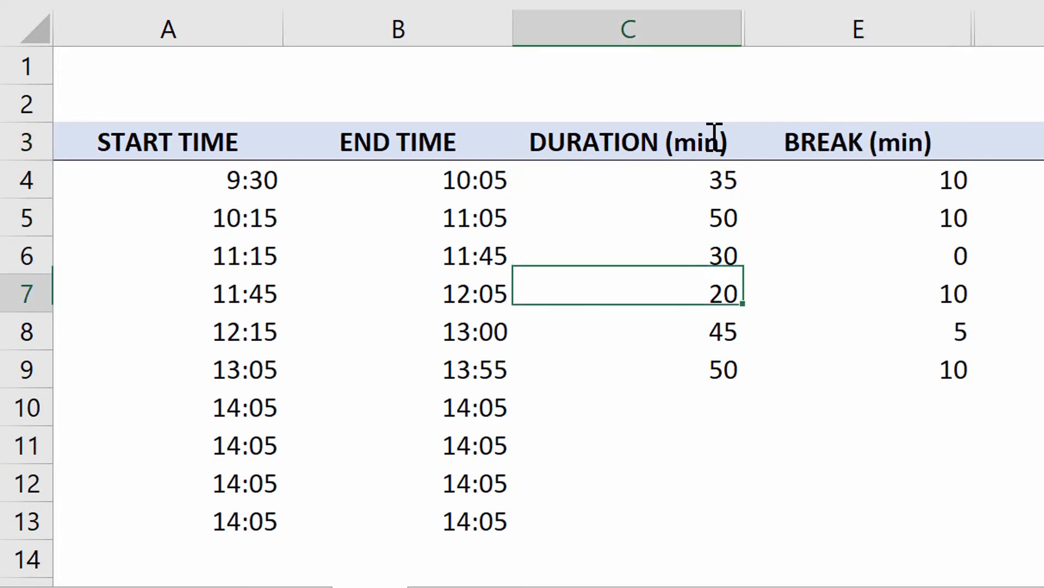
{"action": "type", "text": "120"}
{"action": "key", "text": "Tab"}
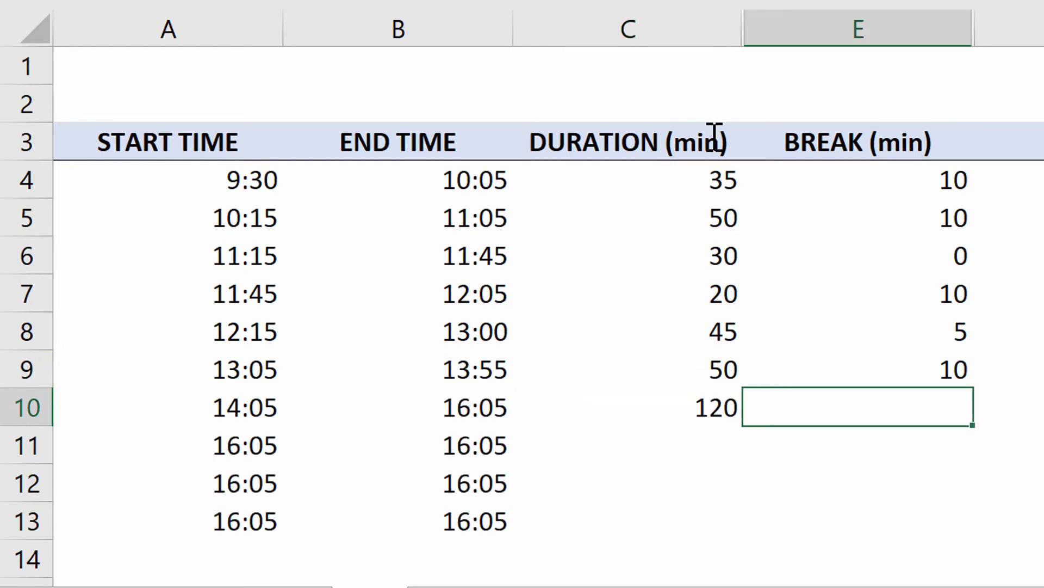
{"action": "type", "text": "20"}
{"action": "key", "text": "Return"}
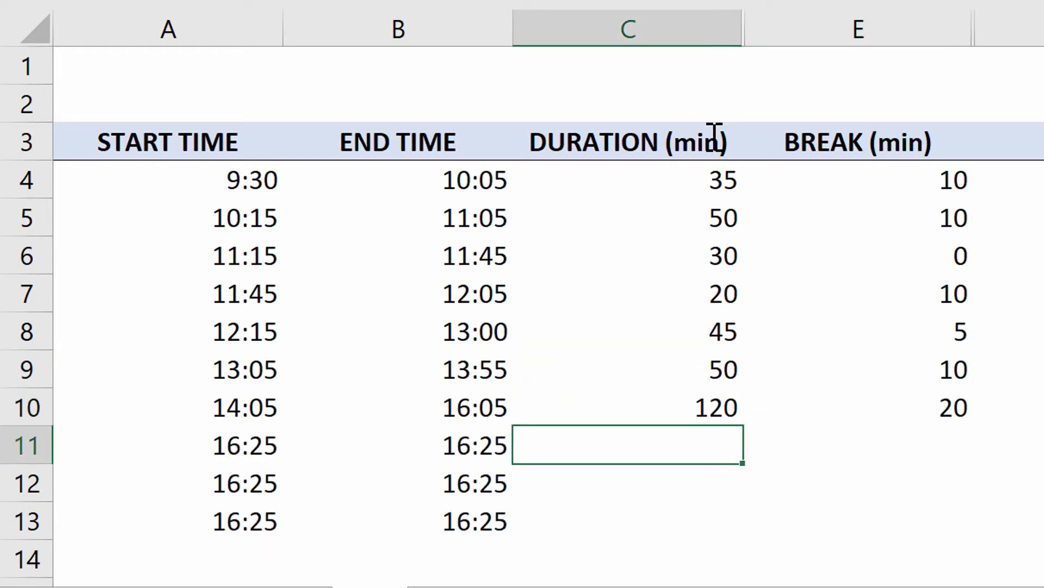
{"action": "type", "text": "90"}
{"action": "key", "text": "Tab"}
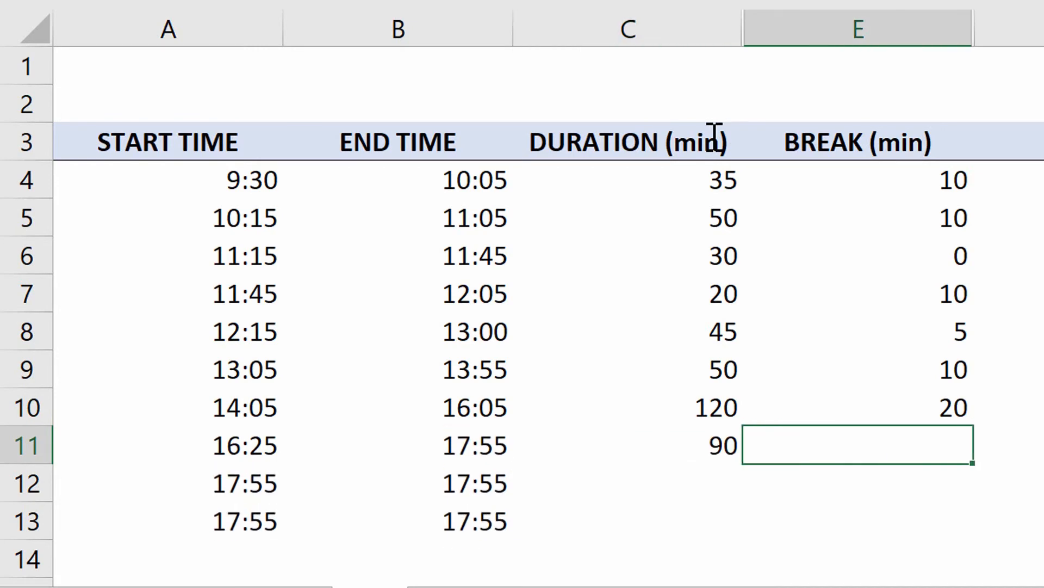
{"action": "type", "text": "10"}
{"action": "key", "text": "Return"}
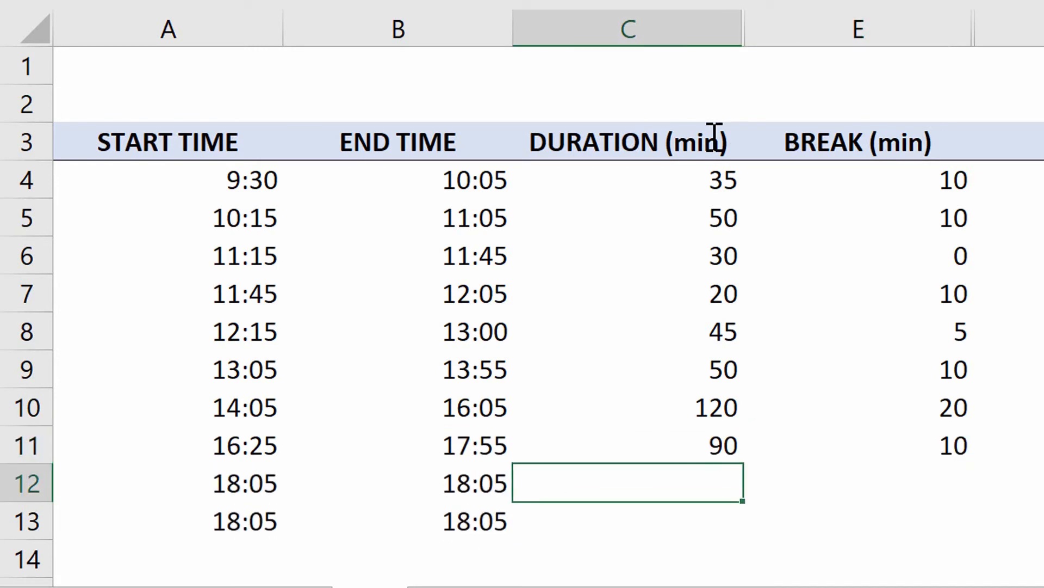